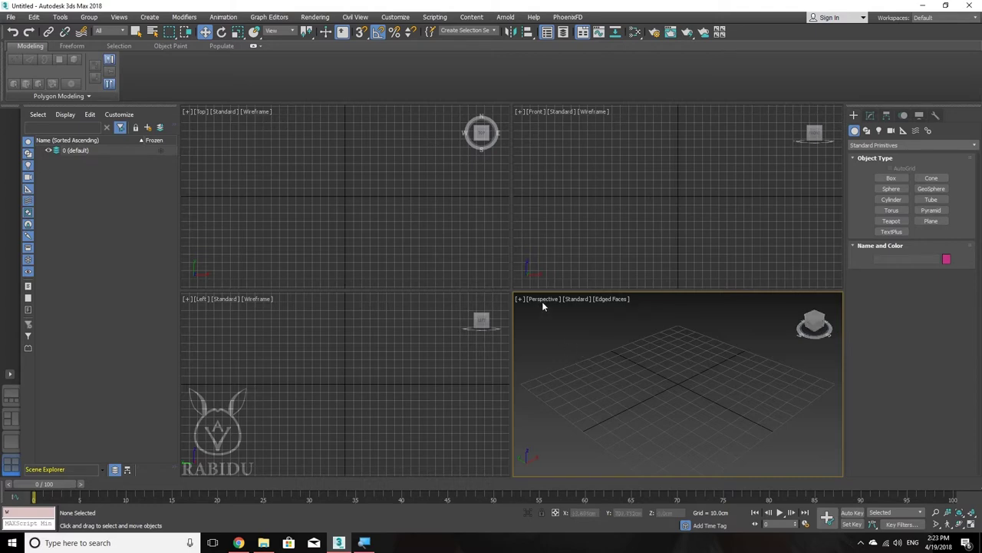
Activate the Top viewport and open its point-of-view list of views.
{"action": "left_click", "coordinate": [483, 136]}
{"action": "right_click", "coordinate": [482, 136]}
{"action": "key", "text": "Escape"}
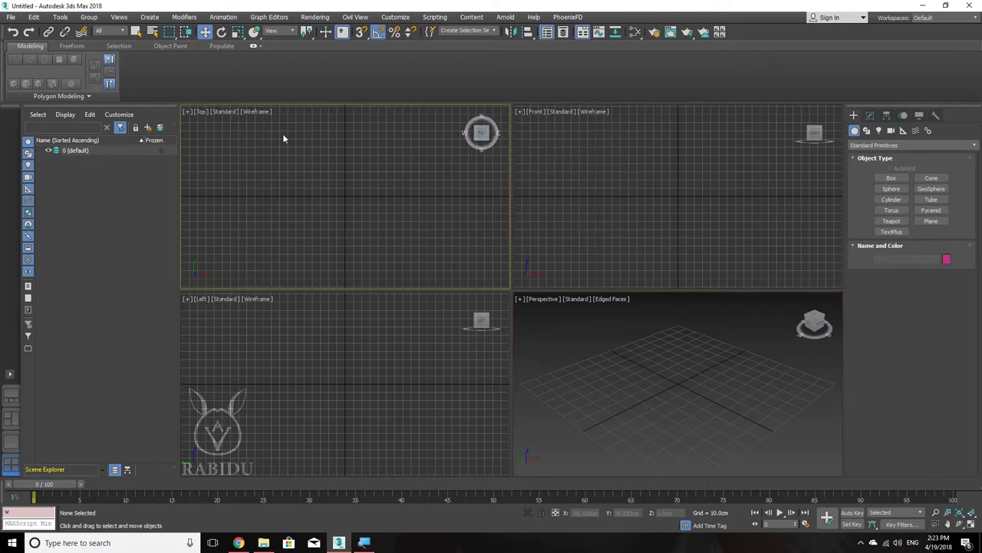
{"action": "left_click", "coordinate": [203, 115]}
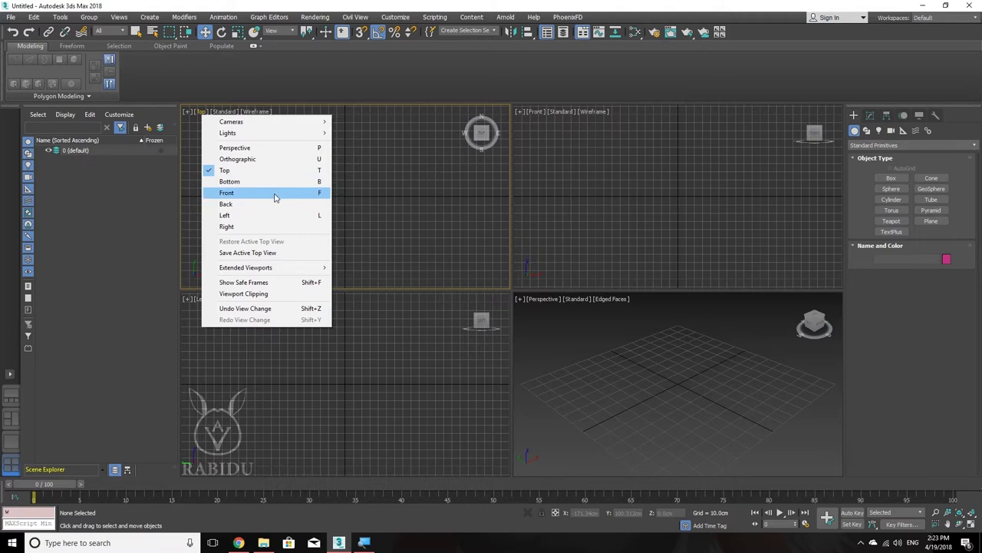
Cycle the top-left viewport through Left, Front and Orthographic, return to Top, then activate Perspective.
{"action": "left_click", "coordinate": [305, 220]}
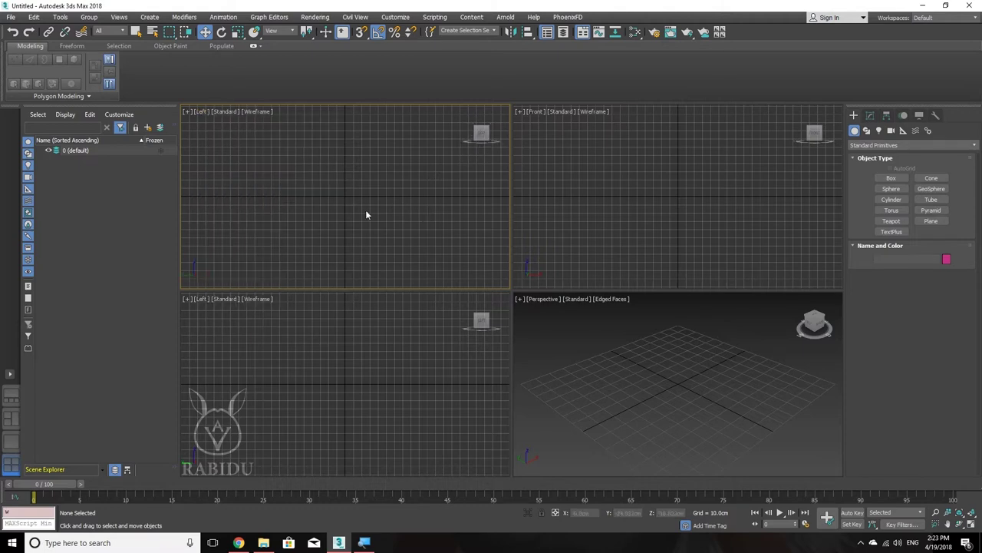
{"action": "key", "text": "t"}
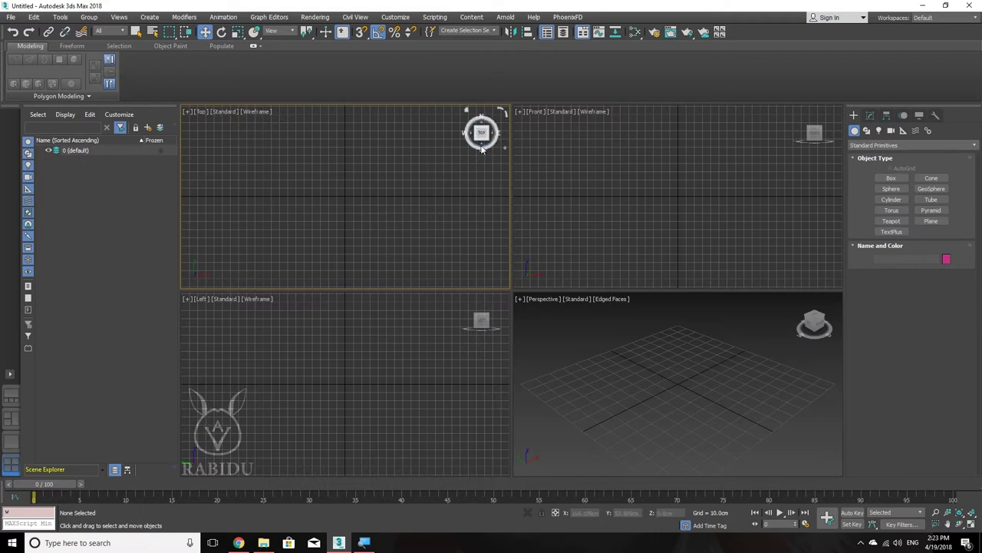
{"action": "mouse_move", "coordinate": [481, 134]}
{"action": "left_click", "coordinate": [482, 147]}
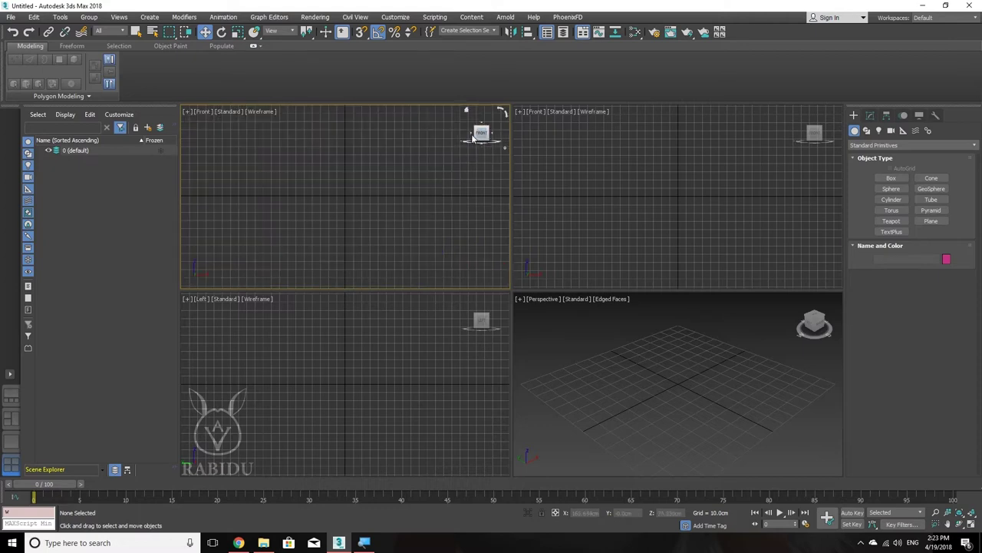
{"action": "left_click", "coordinate": [473, 137]}
{"action": "left_click", "coordinate": [489, 132]}
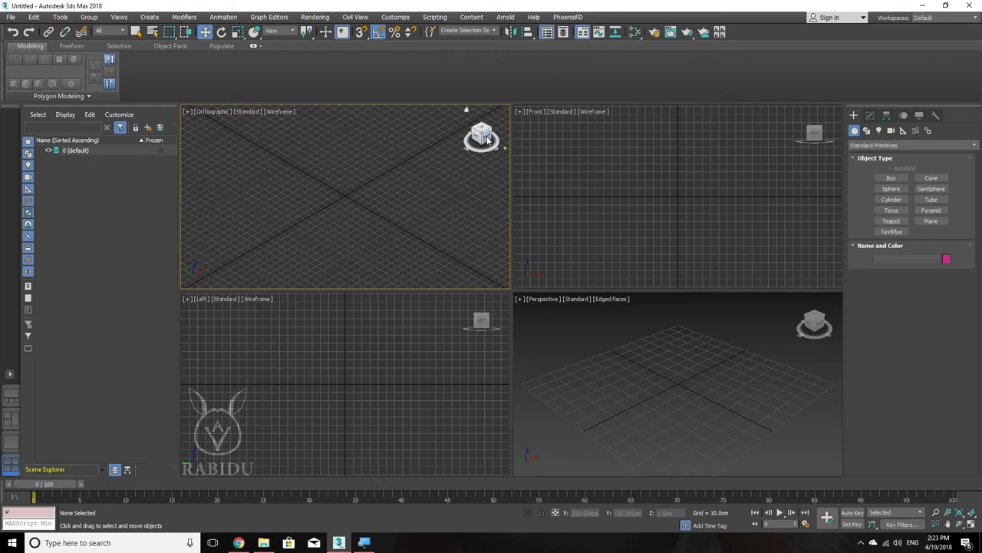
{"action": "left_click", "coordinate": [479, 140]}
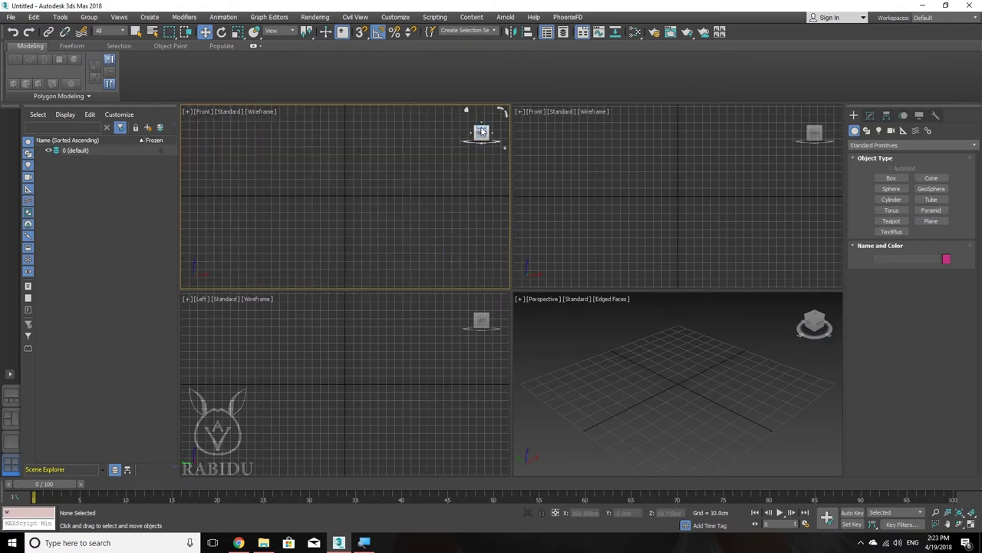
{"action": "left_click", "coordinate": [466, 110]}
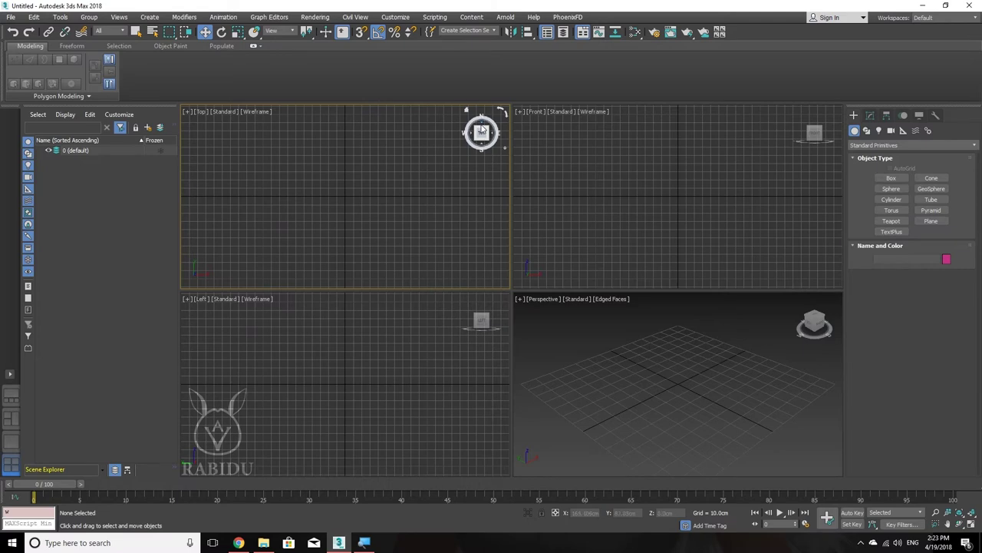
{"action": "left_click_drag", "start_coordinate": [815, 321], "coordinate": [816, 323]}
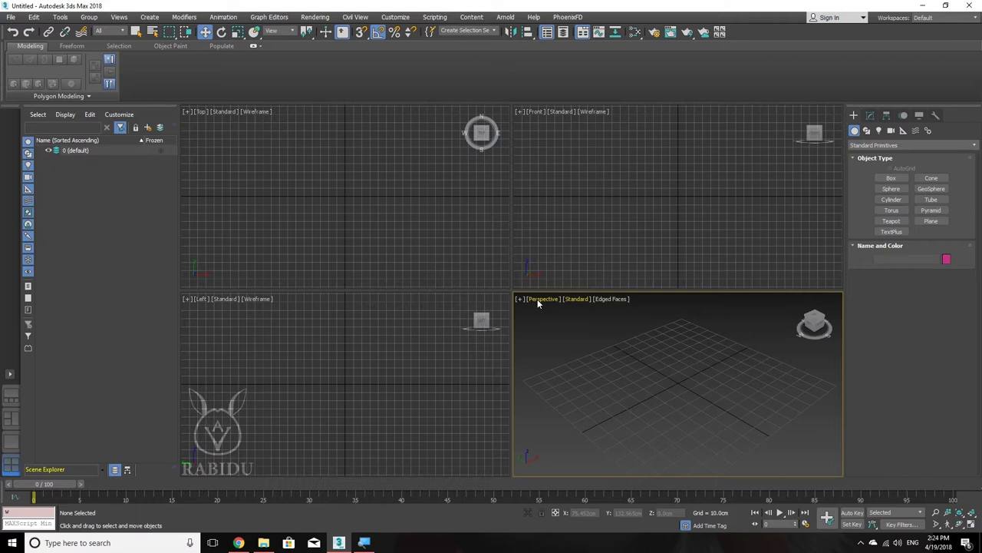
{"action": "left_click", "coordinate": [538, 302]}
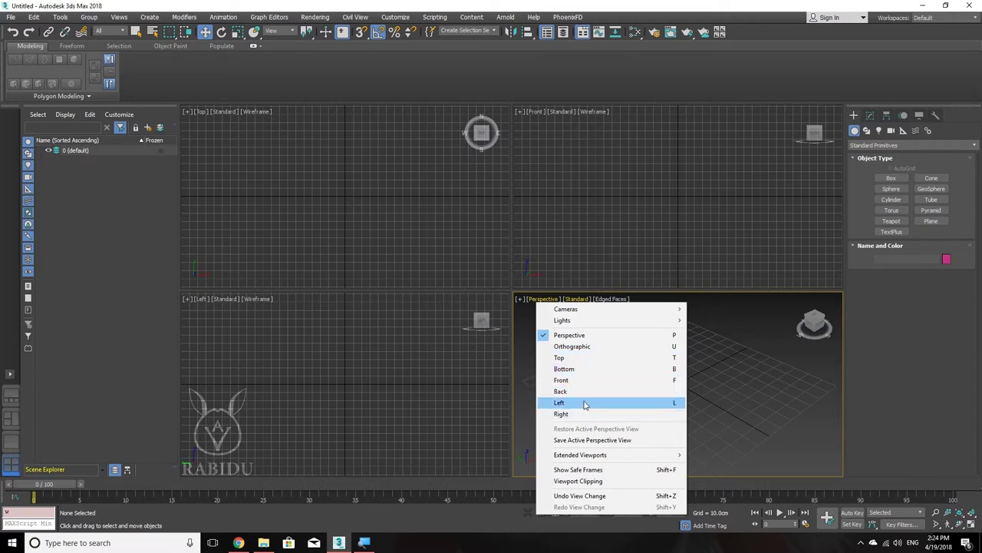
{"action": "left_click", "coordinate": [723, 348]}
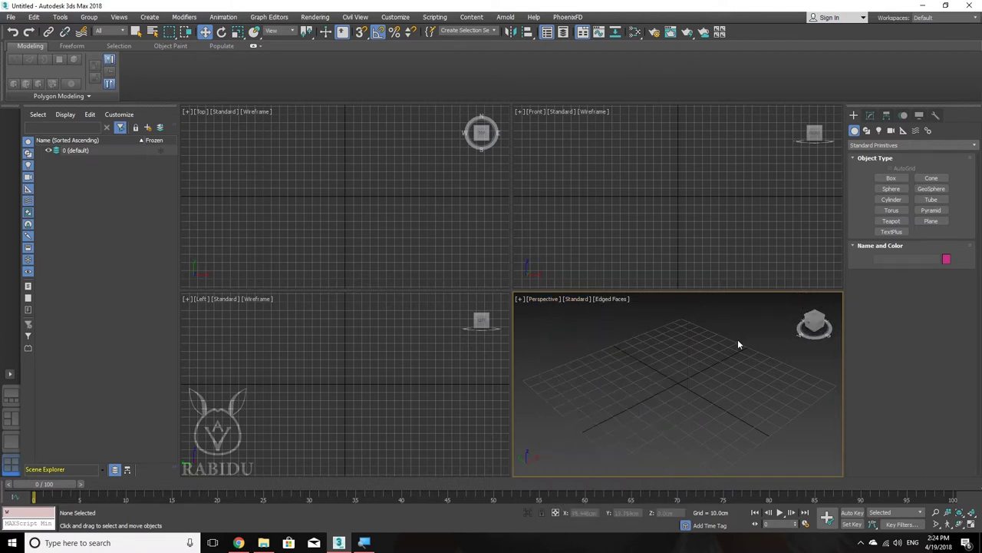
{"action": "scroll", "coordinate": [583, 342], "scroll_direction": "down", "scroll_amount": 3}
{"action": "scroll", "coordinate": [585, 341], "scroll_direction": "down", "scroll_amount": 3}
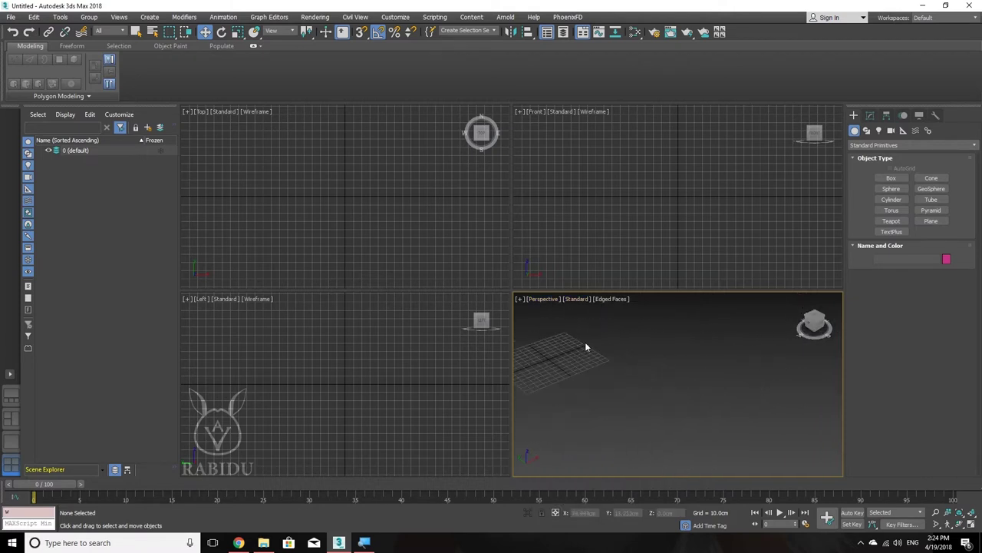
{"action": "left_click", "coordinate": [798, 297]}
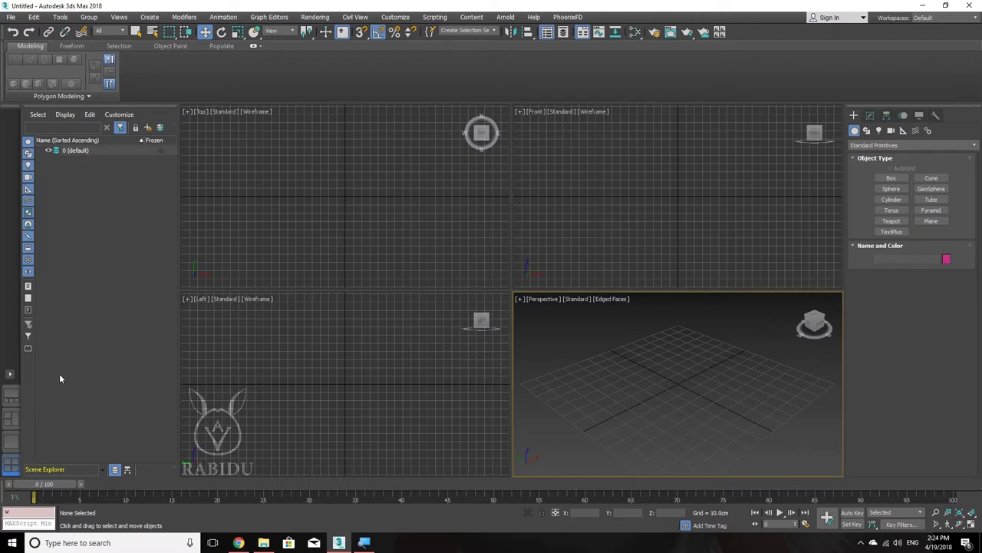
{"action": "left_click", "coordinate": [10, 375]}
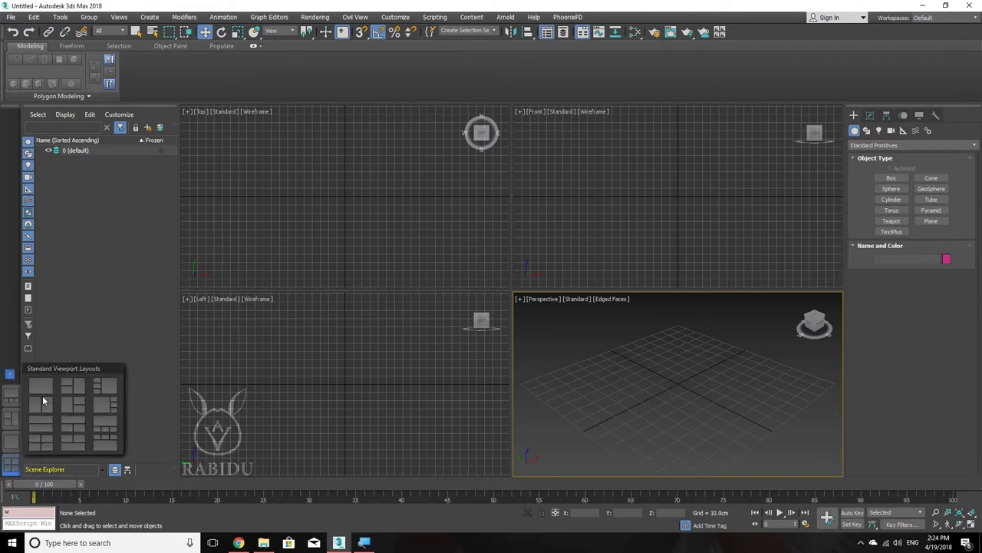
{"action": "left_click", "coordinate": [107, 443]}
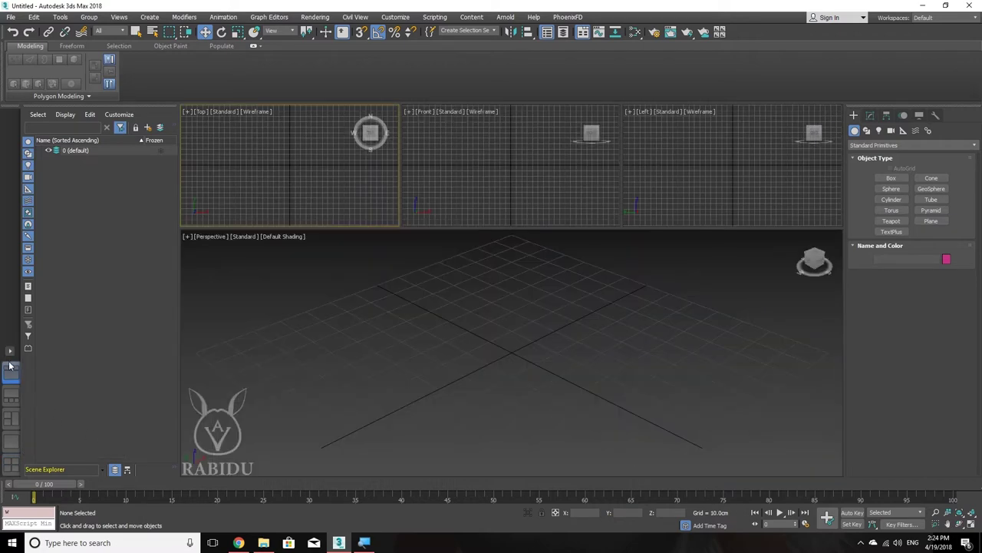
{"action": "left_click", "coordinate": [12, 464]}
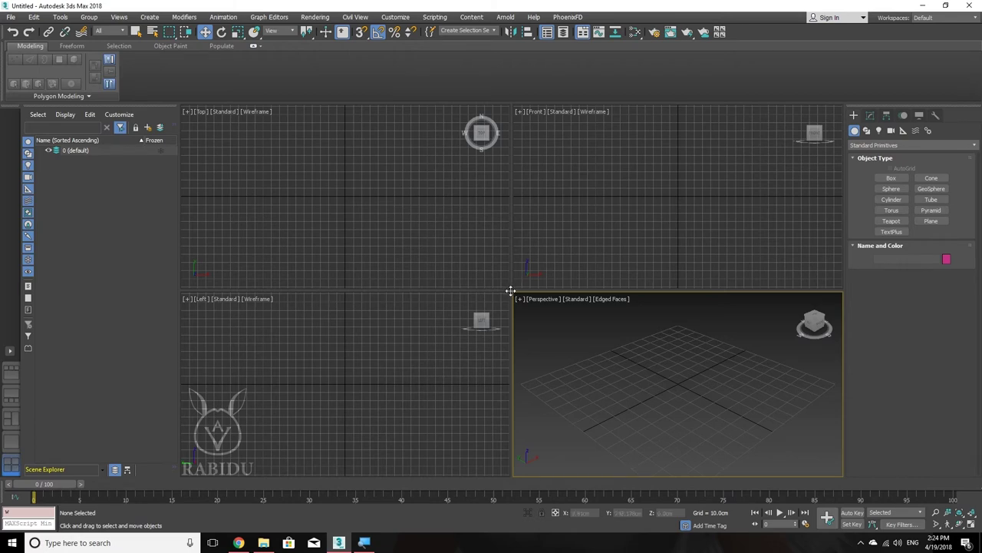
{"action": "mouse_move", "coordinate": [511, 290]}
{"action": "left_mouse_down"}
{"action": "mouse_move", "coordinate": [358, 201]}
{"action": "mouse_move", "coordinate": [307, 385]}
{"action": "mouse_move", "coordinate": [652, 187]}
{"action": "left_mouse_up"}
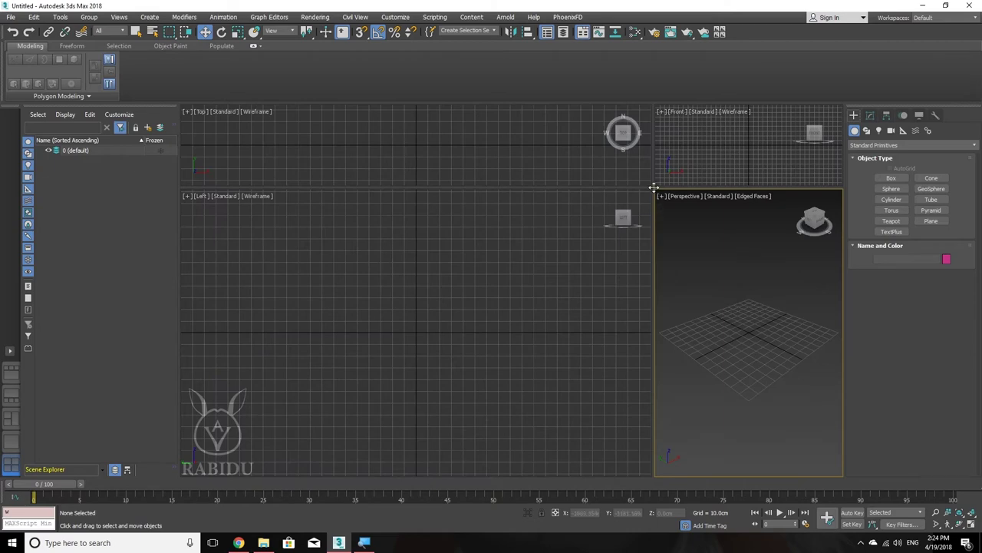
{"action": "right_click", "coordinate": [653, 188]}
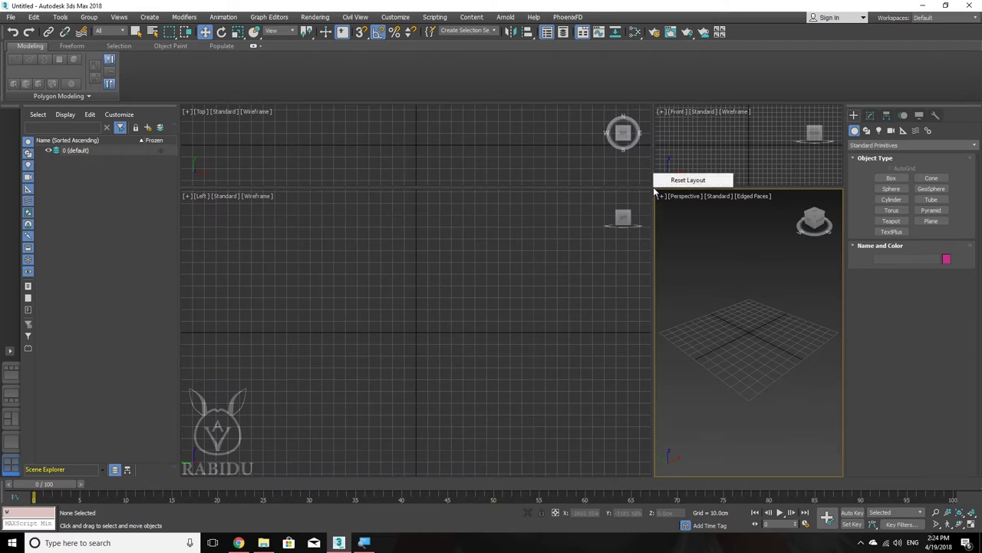
{"action": "left_click", "coordinate": [685, 180]}
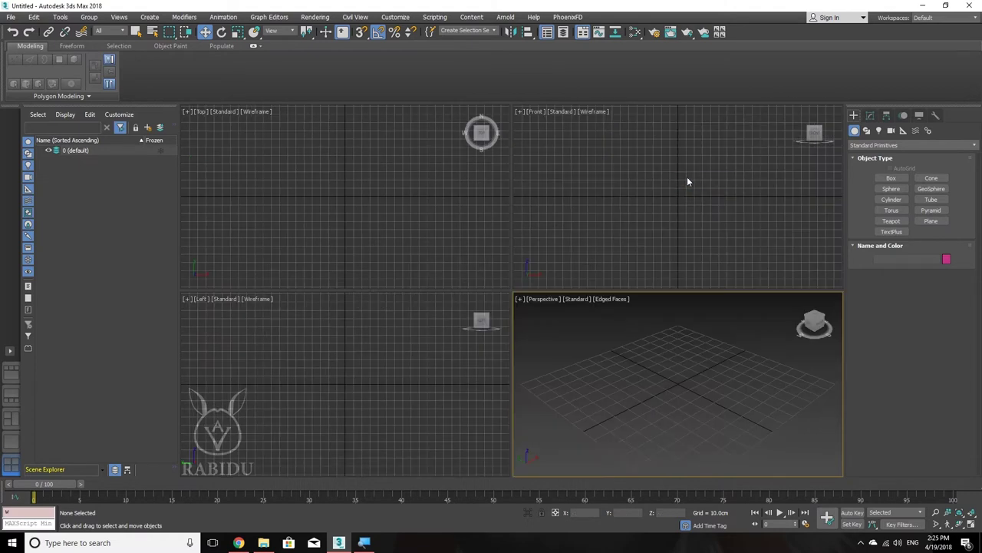
Create Box001, a 109.176 × 99.872 × 60.15 cm box, in the Perspective viewport.
{"action": "left_click", "coordinate": [891, 178]}
{"action": "left_click_drag", "start_coordinate": [672, 340], "coordinate": [680, 468]}
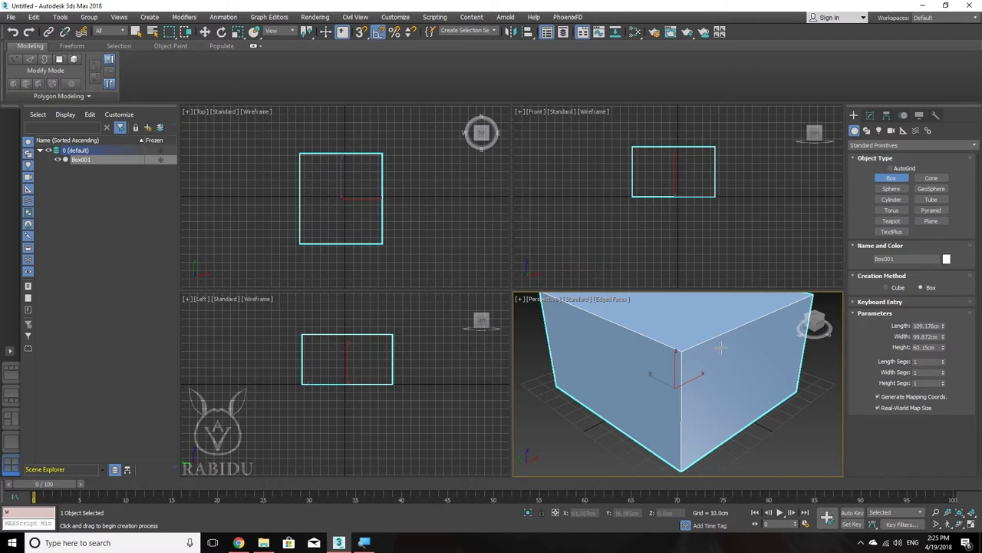
{"action": "scroll", "coordinate": [721, 347], "scroll_direction": "down", "scroll_amount": 3}
{"action": "scroll", "coordinate": [721, 348], "scroll_direction": "down", "scroll_amount": 2}
{"action": "middle_click_drag", "start_coordinate": [721, 350], "coordinate": [697, 370], "text": "alt"}
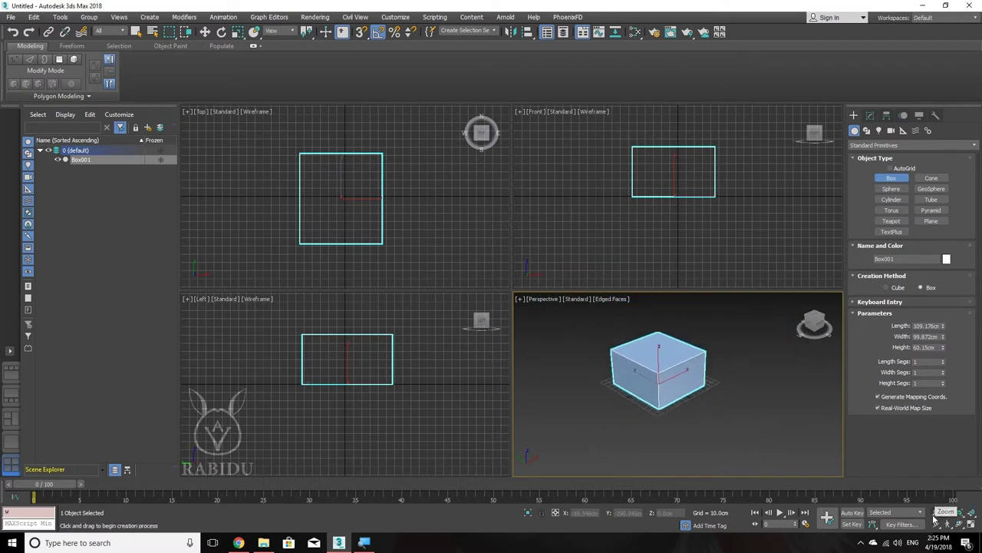
Zoom the Perspective view slightly in, then out, on the box.
{"action": "left_click", "coordinate": [973, 516]}
{"action": "left_click", "coordinate": [936, 512]}
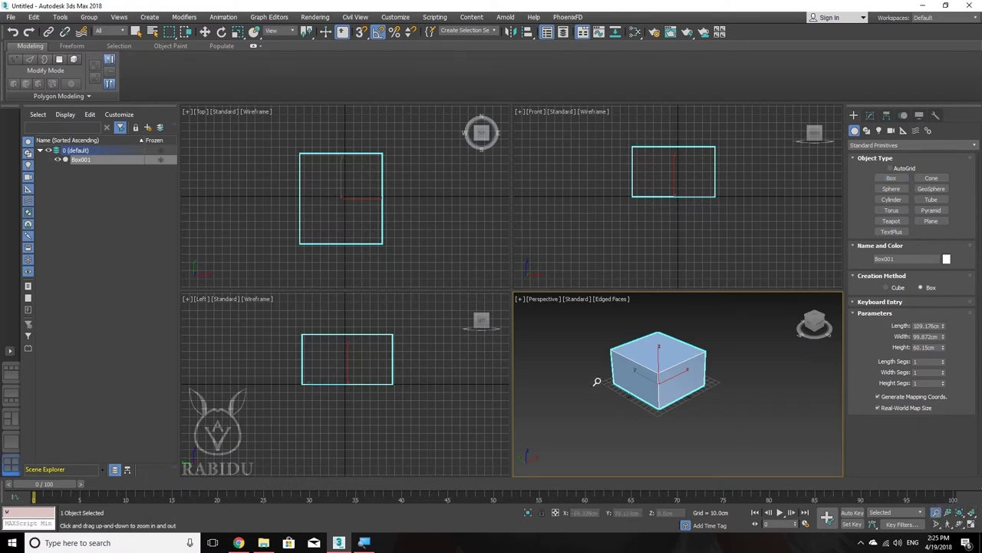
{"action": "left_click_drag", "start_coordinate": [657, 373], "coordinate": [667, 344]}
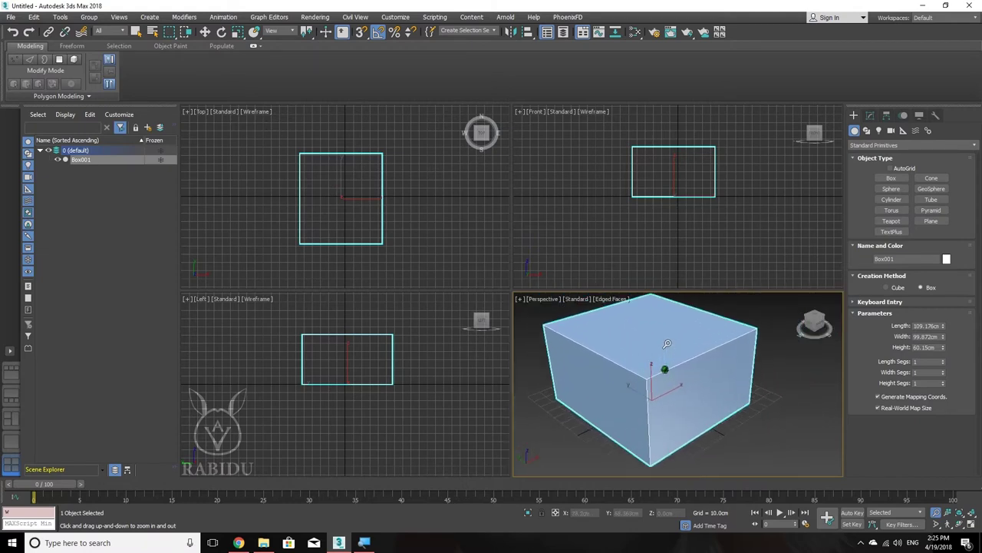
{"action": "left_click_drag", "start_coordinate": [667, 344], "coordinate": [669, 359]}
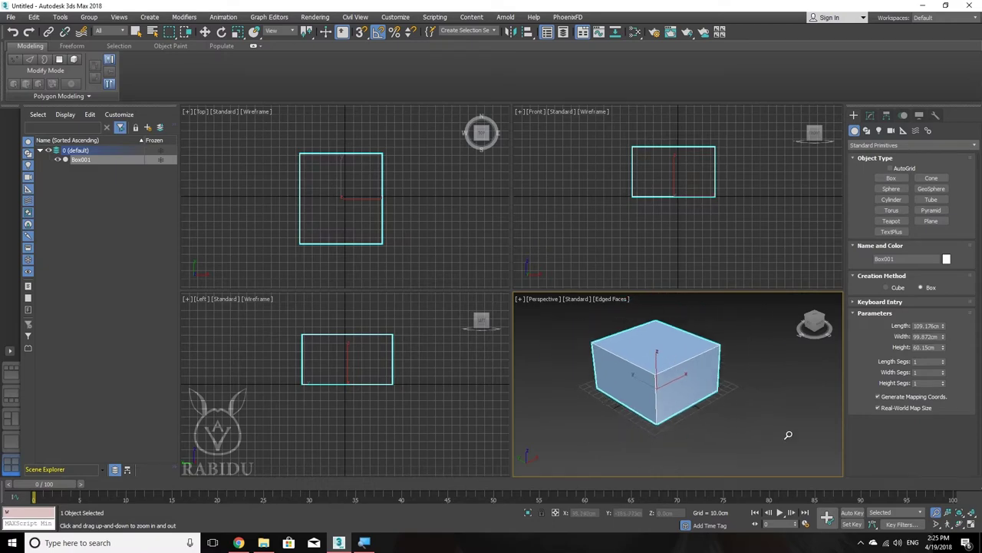
Zoom all views in on the box, pan Perspective, and frame the box there.
{"action": "left_click", "coordinate": [947, 513]}
{"action": "mouse_move", "coordinate": [669, 372]}
{"action": "left_mouse_down"}
{"action": "mouse_move", "coordinate": [668, 326]}
{"action": "mouse_move", "coordinate": [700, 381]}
{"action": "left_mouse_up"}
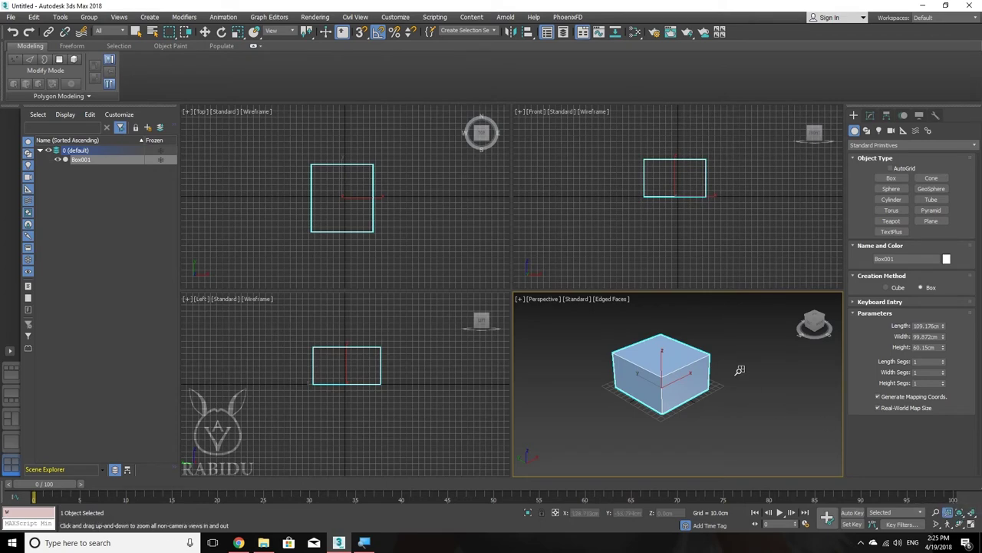
{"action": "middle_click_drag", "start_coordinate": [736, 369], "coordinate": [654, 369]}
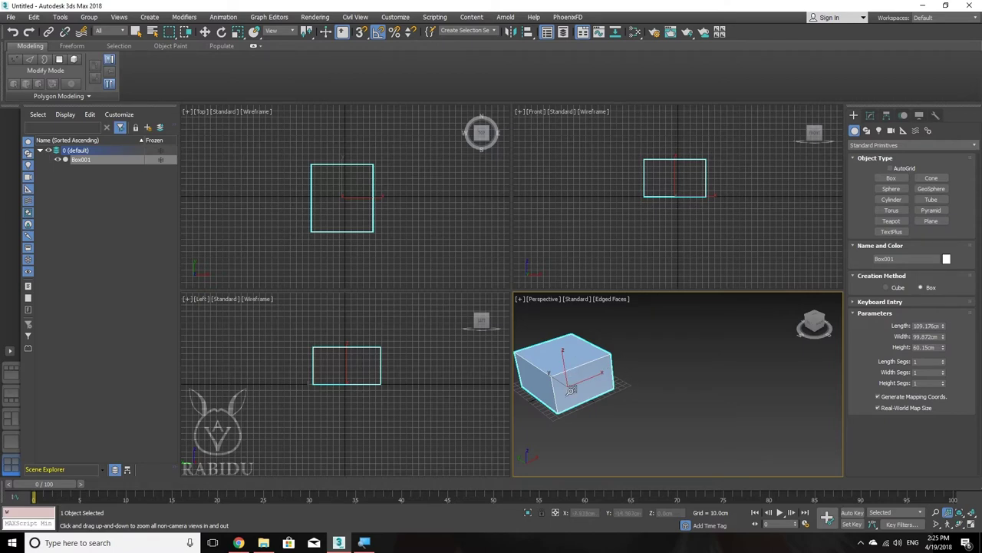
{"action": "left_click", "coordinate": [960, 516]}
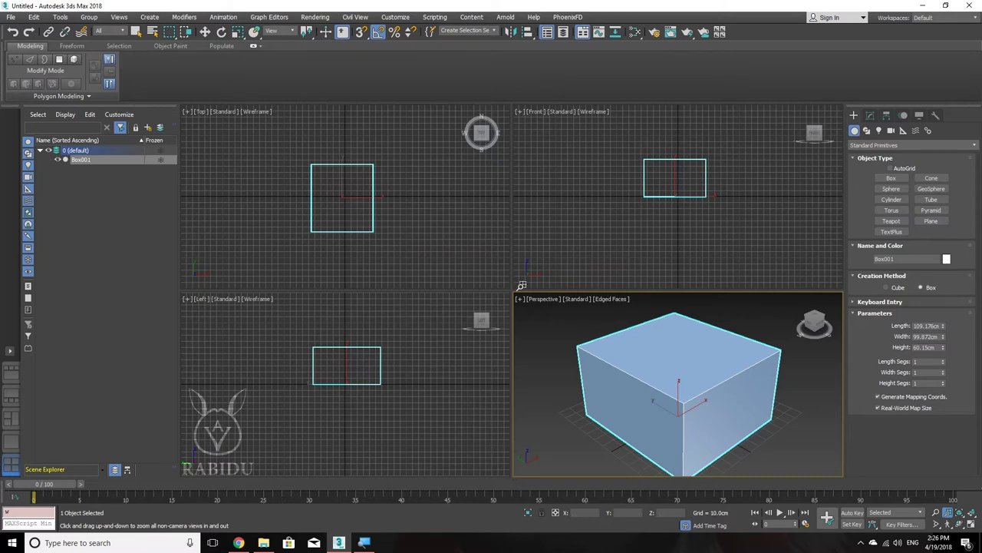
Frame the box in the Left viewport and activate the Top viewport.
{"action": "left_click", "coordinate": [412, 355]}
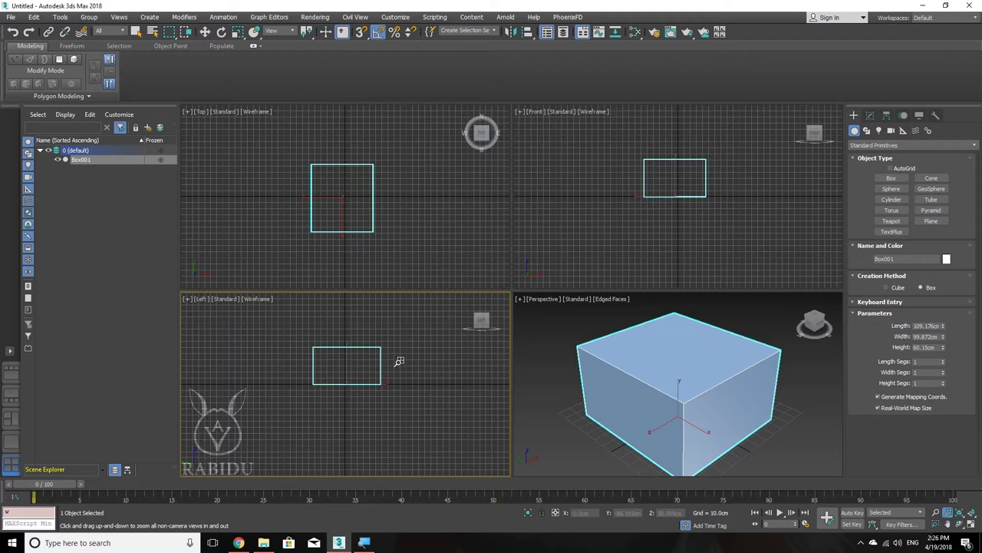
{"action": "left_click", "coordinate": [960, 513]}
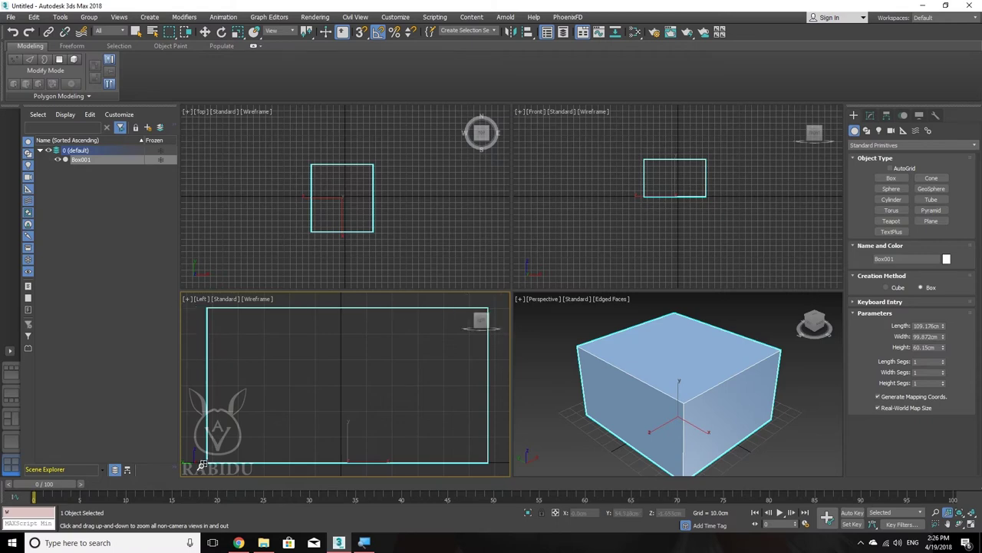
{"action": "left_click", "coordinate": [404, 188]}
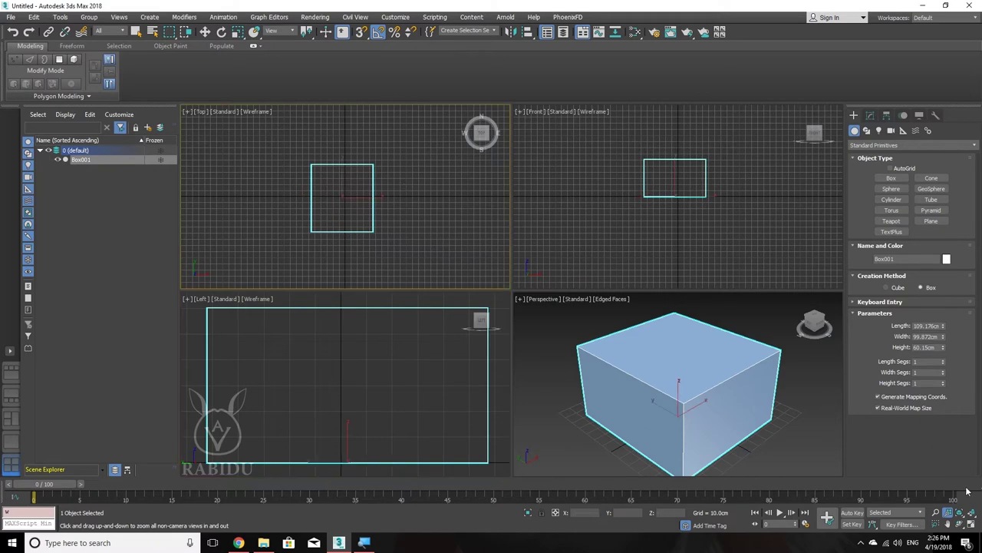
{"action": "left_click", "coordinate": [958, 516]}
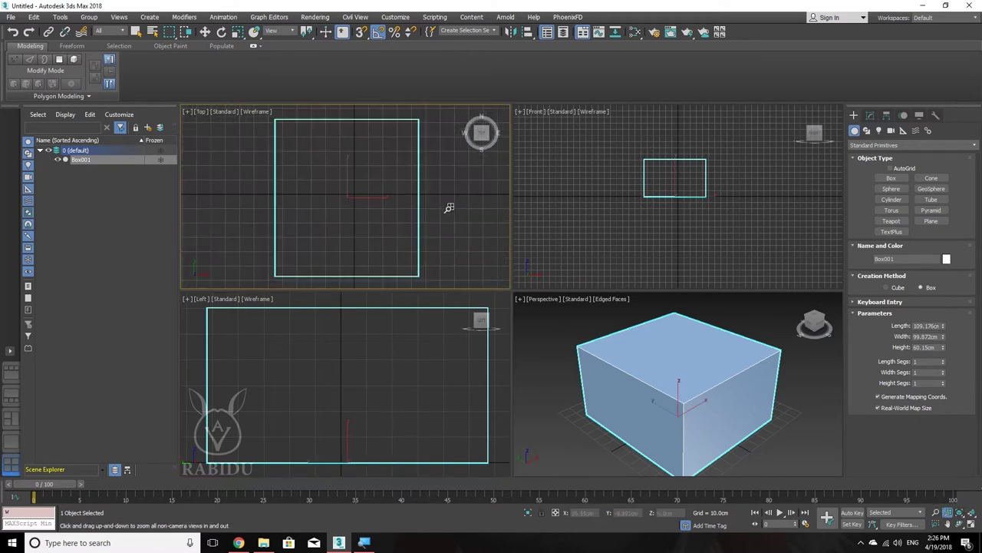
Scroll-zoom the Top view out so the box appears small.
{"action": "scroll", "coordinate": [371, 202], "scroll_direction": "down", "scroll_amount": 8}
{"action": "scroll", "coordinate": [355, 368], "scroll_direction": "down", "scroll_amount": 2}
{"action": "scroll", "coordinate": [361, 375], "scroll_direction": "down", "scroll_amount": 3}
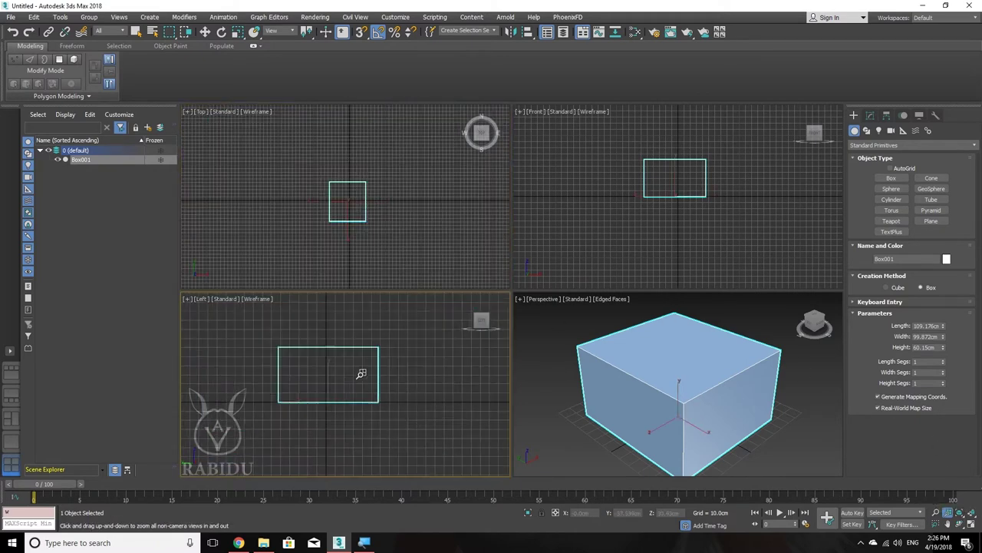
{"action": "scroll", "coordinate": [385, 380], "scroll_direction": "down", "scroll_amount": 2}
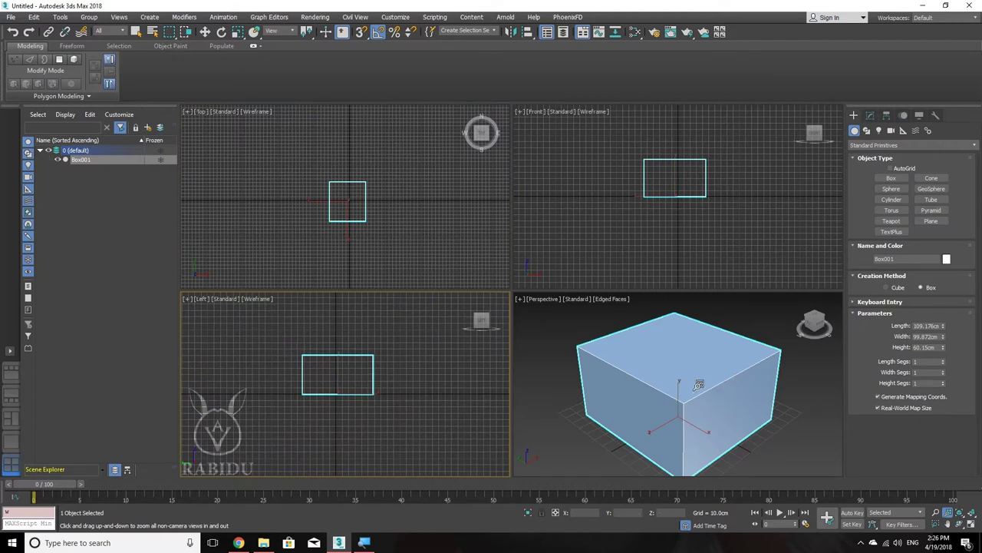
{"action": "scroll", "coordinate": [696, 381], "scroll_direction": "down", "scroll_amount": 1}
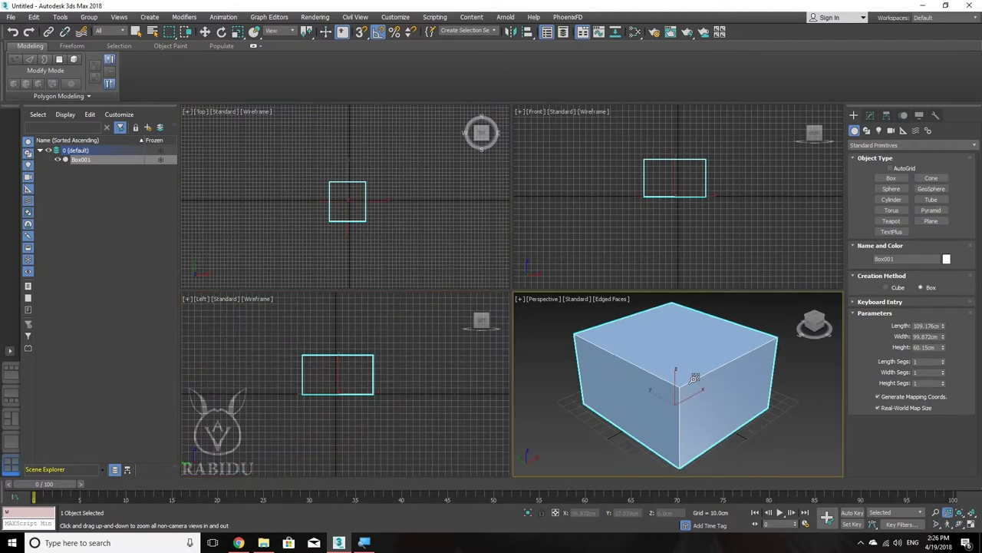
{"action": "scroll", "coordinate": [695, 378], "scroll_direction": "down", "scroll_amount": 5}
{"action": "scroll", "coordinate": [695, 378], "scroll_direction": "up", "scroll_amount": 7}
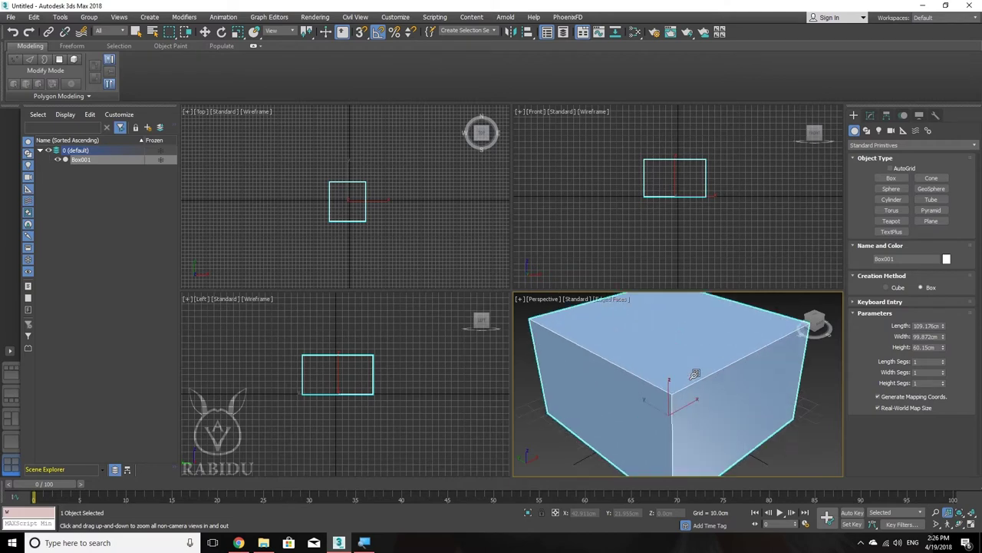
{"action": "scroll", "coordinate": [696, 379], "scroll_direction": "down", "scroll_amount": 4}
{"action": "scroll", "coordinate": [695, 379], "scroll_direction": "down", "scroll_amount": 1}
{"action": "scroll", "coordinate": [695, 378], "scroll_direction": "up", "scroll_amount": 2}
{"action": "scroll", "coordinate": [695, 376], "scroll_direction": "up", "scroll_amount": 4}
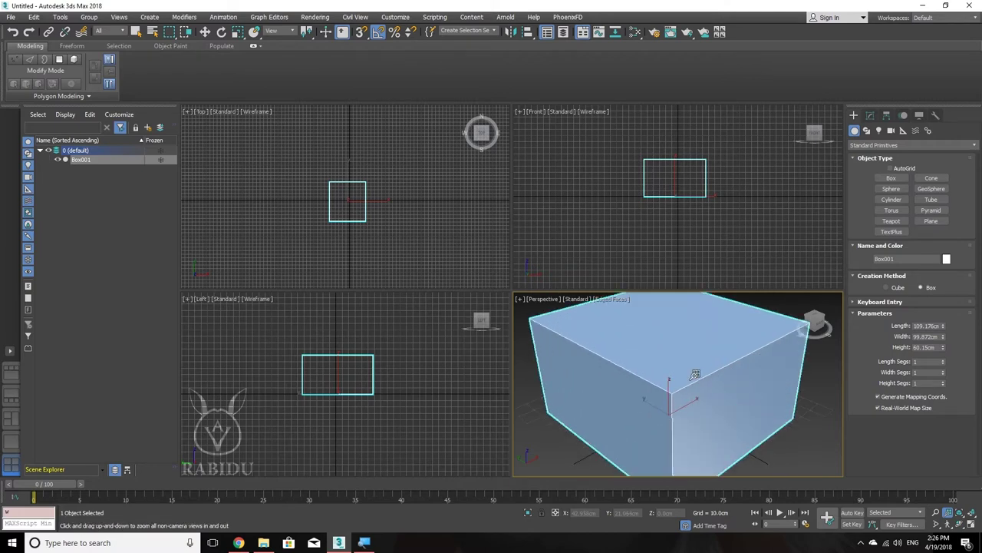
{"action": "scroll", "coordinate": [695, 374], "scroll_direction": "up", "scroll_amount": 2}
{"action": "scroll", "coordinate": [694, 375], "scroll_direction": "down", "scroll_amount": 5}
{"action": "scroll", "coordinate": [695, 375], "scroll_direction": "down", "scroll_amount": 2}
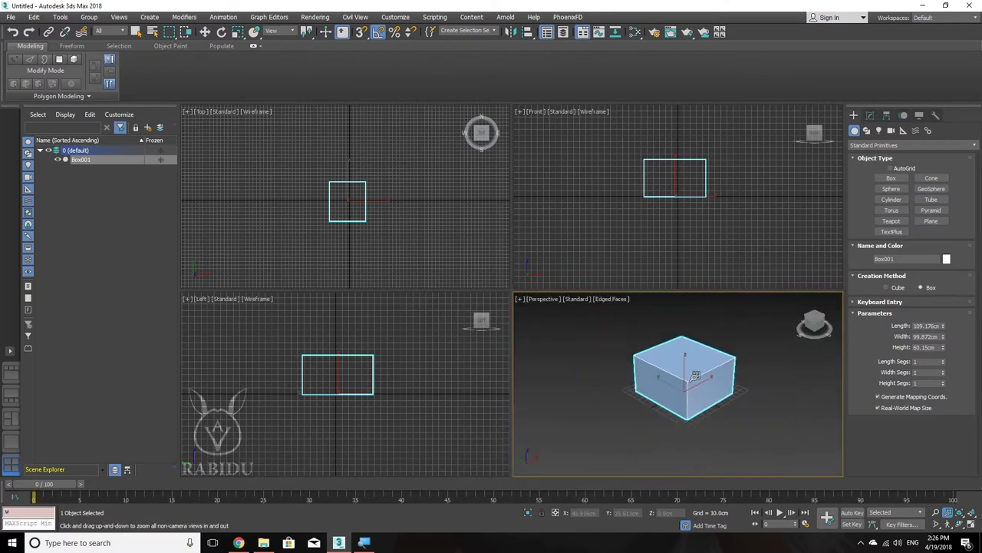
{"action": "scroll", "coordinate": [694, 376], "scroll_direction": "up", "scroll_amount": 1}
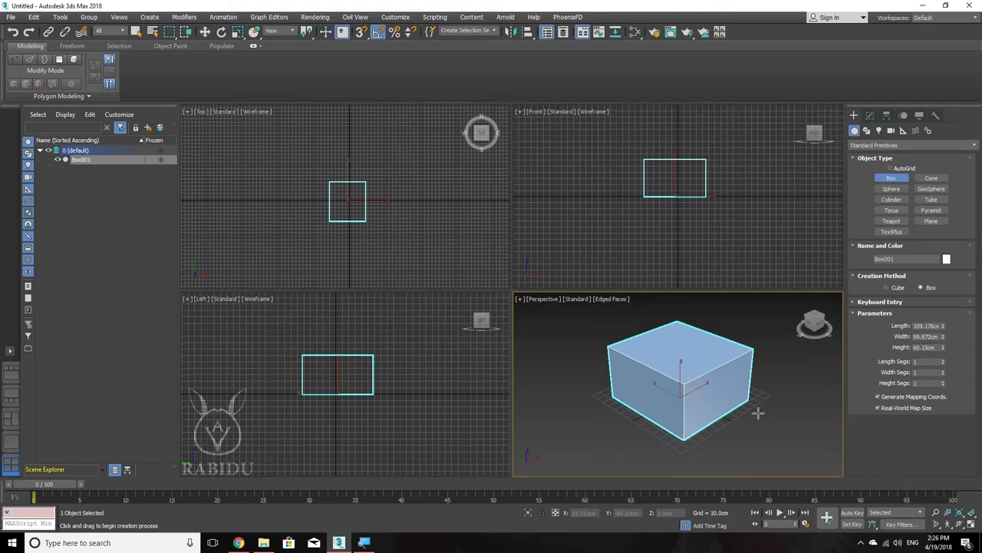
Pan the Perspective view to shift the box.
{"action": "scroll", "coordinate": [700, 412], "scroll_direction": "up", "scroll_amount": 2}
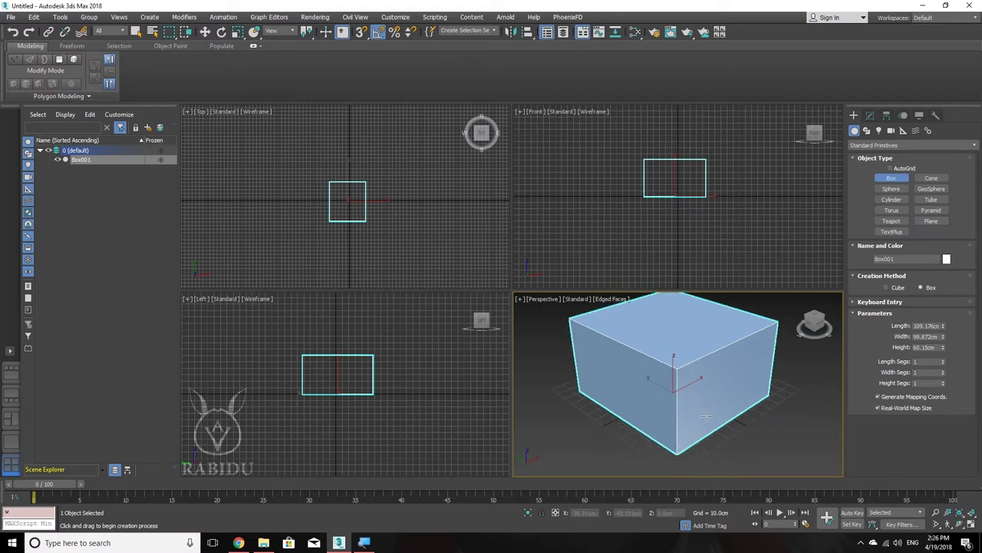
{"action": "scroll", "coordinate": [713, 399], "scroll_direction": "down", "scroll_amount": 2}
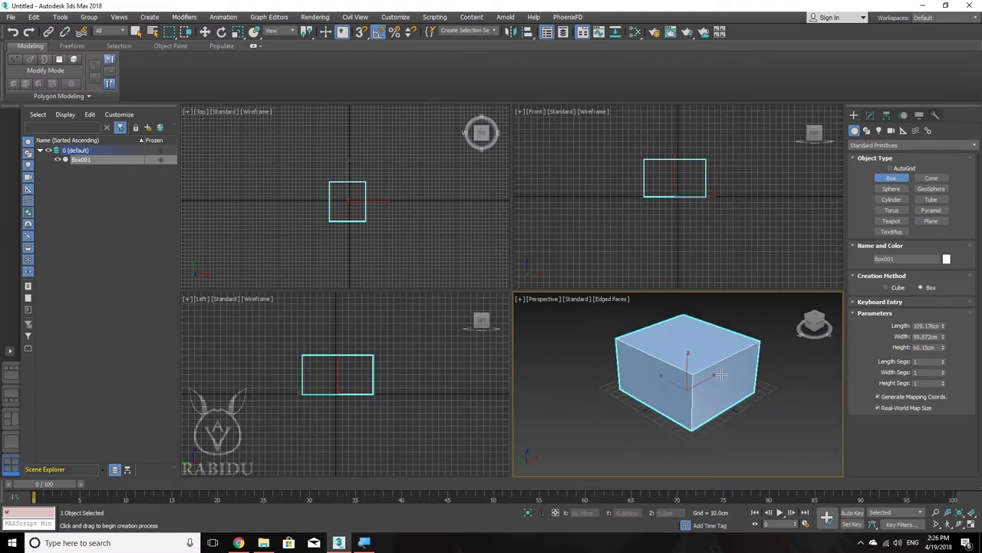
{"action": "mouse_move", "coordinate": [722, 374]}
{"action": "middle_mouse_down"}
{"action": "mouse_move", "coordinate": [718, 386]}
{"action": "mouse_move", "coordinate": [753, 371]}
{"action": "mouse_move", "coordinate": [769, 401]}
{"action": "mouse_move", "coordinate": [659, 386]}
{"action": "mouse_move", "coordinate": [649, 406]}
{"action": "mouse_move", "coordinate": [719, 432]}
{"action": "mouse_move", "coordinate": [813, 396]}
{"action": "mouse_move", "coordinate": [744, 353]}
{"action": "mouse_move", "coordinate": [653, 363]}
{"action": "mouse_move", "coordinate": [632, 392]}
{"action": "mouse_move", "coordinate": [663, 422]}
{"action": "mouse_move", "coordinate": [777, 421]}
{"action": "mouse_move", "coordinate": [798, 372]}
{"action": "mouse_move", "coordinate": [698, 356]}
{"action": "mouse_move", "coordinate": [637, 368]}
{"action": "mouse_move", "coordinate": [620, 386]}
{"action": "mouse_move", "coordinate": [621, 406]}
{"action": "mouse_move", "coordinate": [796, 396]}
{"action": "mouse_move", "coordinate": [793, 366]}
{"action": "mouse_move", "coordinate": [668, 373]}
{"action": "mouse_move", "coordinate": [629, 394]}
{"action": "mouse_move", "coordinate": [709, 401]}
{"action": "mouse_move", "coordinate": [746, 384]}
{"action": "mouse_move", "coordinate": [660, 366]}
{"action": "mouse_move", "coordinate": [620, 397]}
{"action": "mouse_move", "coordinate": [760, 393]}
{"action": "mouse_move", "coordinate": [793, 380]}
{"action": "mouse_move", "coordinate": [727, 362]}
{"action": "mouse_move", "coordinate": [649, 376]}
{"action": "mouse_move", "coordinate": [649, 401]}
{"action": "mouse_move", "coordinate": [759, 401]}
{"action": "mouse_move", "coordinate": [712, 372]}
{"action": "mouse_move", "coordinate": [690, 380]}
{"action": "middle_mouse_up"}
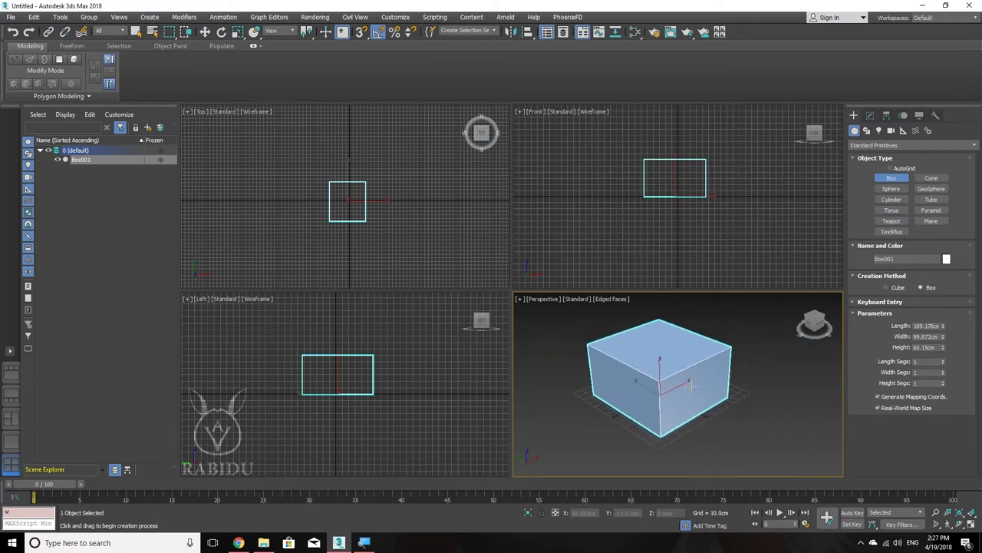
Scroll-zoom the Perspective view in and out until the box fills much of it.
{"action": "scroll", "coordinate": [691, 385], "scroll_direction": "down", "scroll_amount": 4}
{"action": "scroll", "coordinate": [688, 385], "scroll_direction": "up", "scroll_amount": 5}
{"action": "scroll", "coordinate": [689, 385], "scroll_direction": "up", "scroll_amount": 1}
{"action": "scroll", "coordinate": [690, 385], "scroll_direction": "up", "scroll_amount": 4}
{"action": "scroll", "coordinate": [691, 386], "scroll_direction": "down", "scroll_amount": 4}
{"action": "scroll", "coordinate": [691, 386], "scroll_direction": "down", "scroll_amount": 4}
{"action": "scroll", "coordinate": [691, 386], "scroll_direction": "up", "scroll_amount": 3}
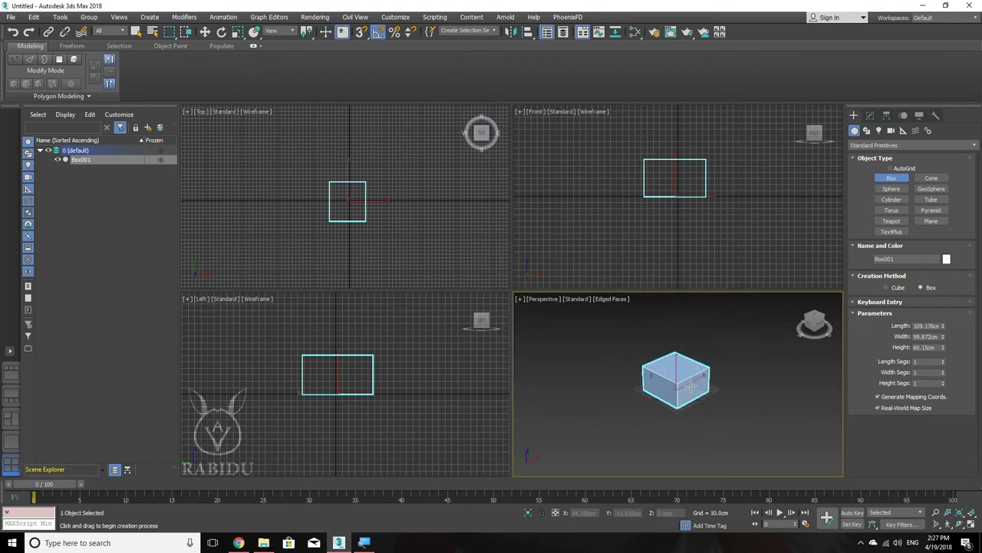
{"action": "scroll", "coordinate": [691, 385], "scroll_direction": "up", "scroll_amount": 5}
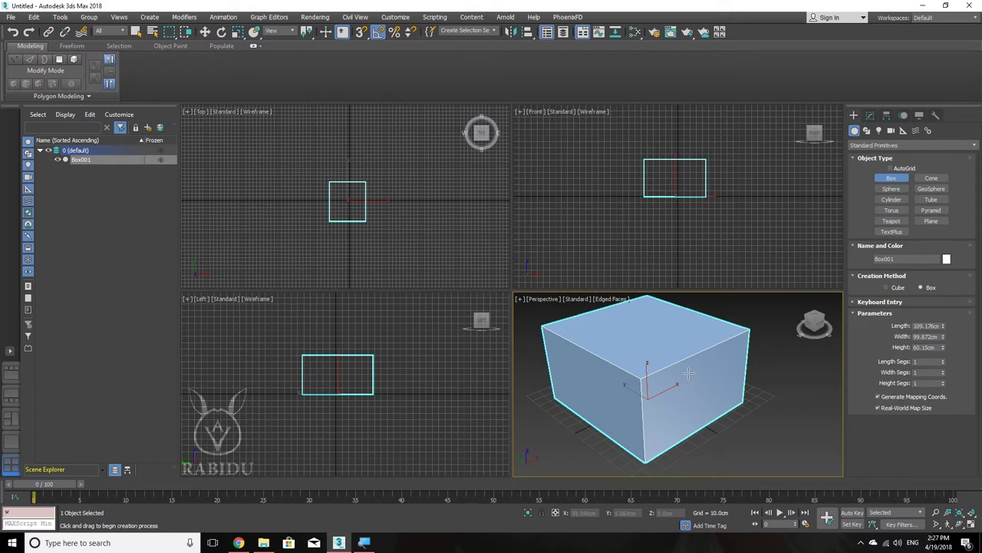
{"action": "scroll", "coordinate": [684, 347], "scroll_direction": "down", "scroll_amount": 2}
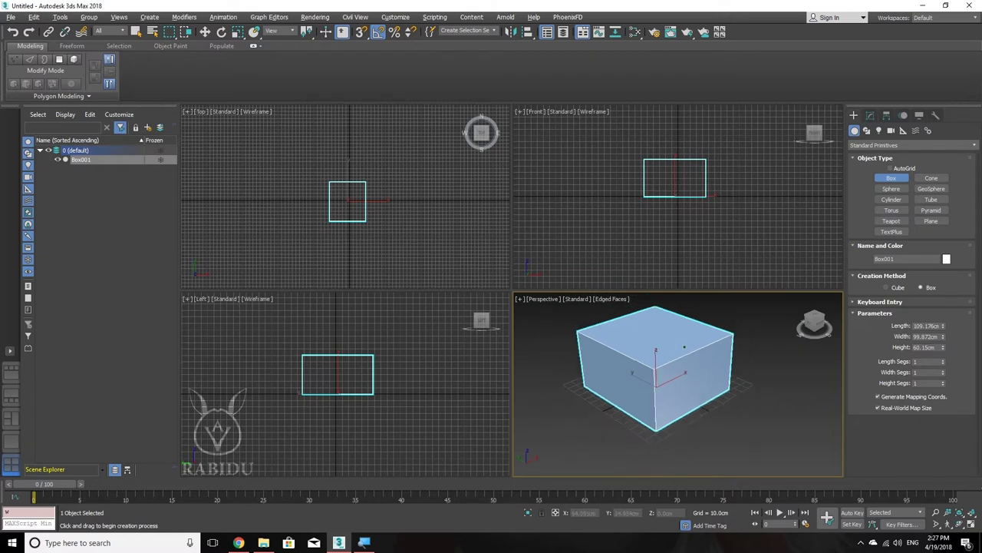
{"action": "scroll", "coordinate": [684, 346], "scroll_direction": "down", "scroll_amount": 2}
{"action": "scroll", "coordinate": [684, 346], "scroll_direction": "down", "scroll_amount": 1}
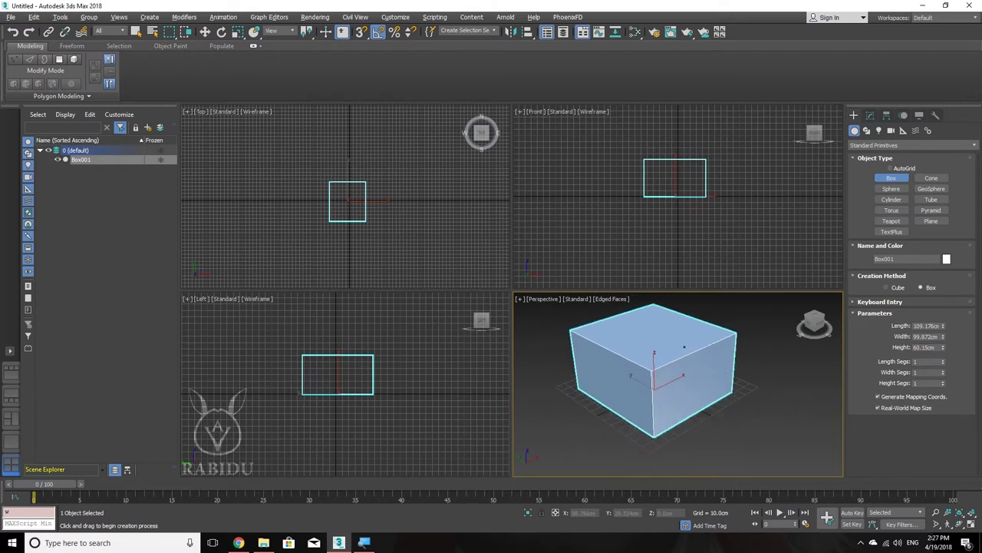
{"action": "scroll", "coordinate": [615, 369], "scroll_direction": "up", "scroll_amount": 2}
{"action": "scroll", "coordinate": [615, 369], "scroll_direction": "up", "scroll_amount": 4}
{"action": "scroll", "coordinate": [615, 369], "scroll_direction": "down", "scroll_amount": 3}
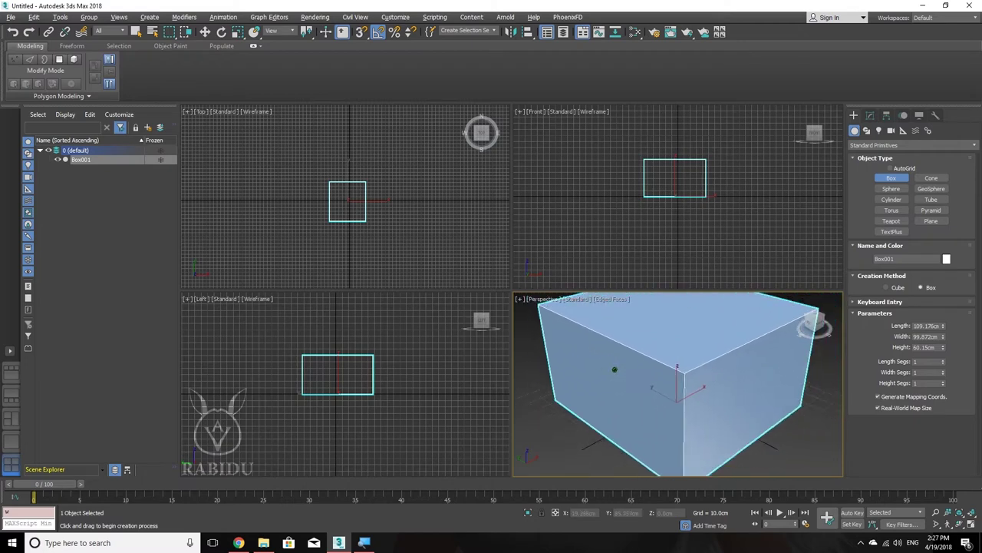
{"action": "scroll", "coordinate": [614, 369], "scroll_direction": "down", "scroll_amount": 2}
{"action": "scroll", "coordinate": [615, 369], "scroll_direction": "up", "scroll_amount": 1}
{"action": "scroll", "coordinate": [615, 369], "scroll_direction": "up", "scroll_amount": 2}
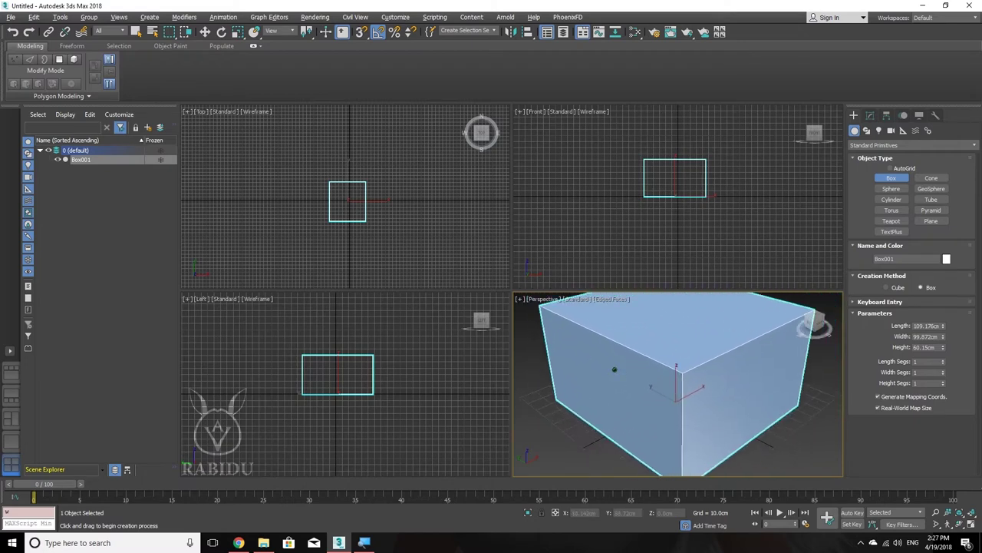
{"action": "scroll", "coordinate": [614, 369], "scroll_direction": "up", "scroll_amount": 1}
{"action": "scroll", "coordinate": [615, 369], "scroll_direction": "up", "scroll_amount": 1}
{"action": "scroll", "coordinate": [614, 370], "scroll_direction": "up", "scroll_amount": 2}
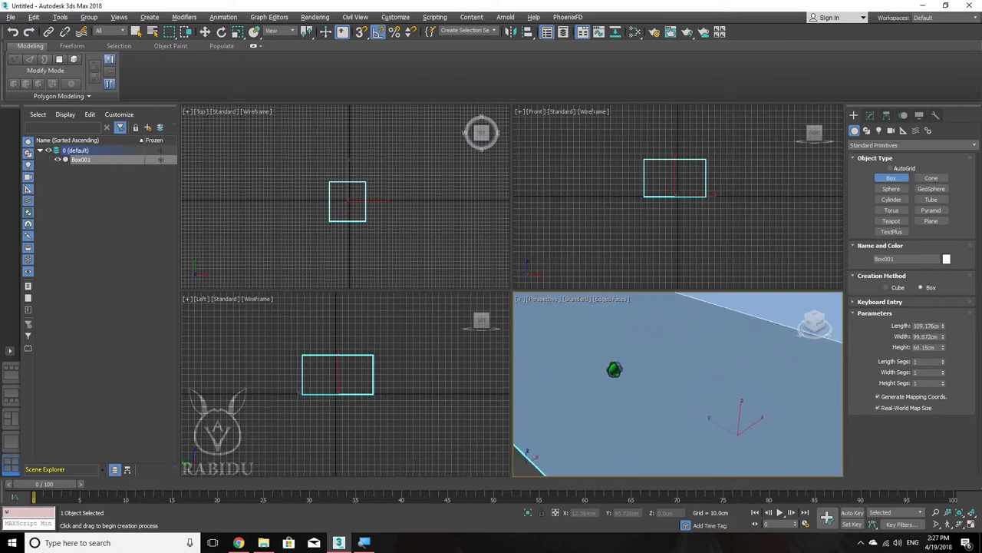
{"action": "scroll", "coordinate": [614, 369], "scroll_direction": "up", "scroll_amount": 1}
{"action": "scroll", "coordinate": [615, 369], "scroll_direction": "down", "scroll_amount": 3}
{"action": "scroll", "coordinate": [614, 369], "scroll_direction": "down", "scroll_amount": 4}
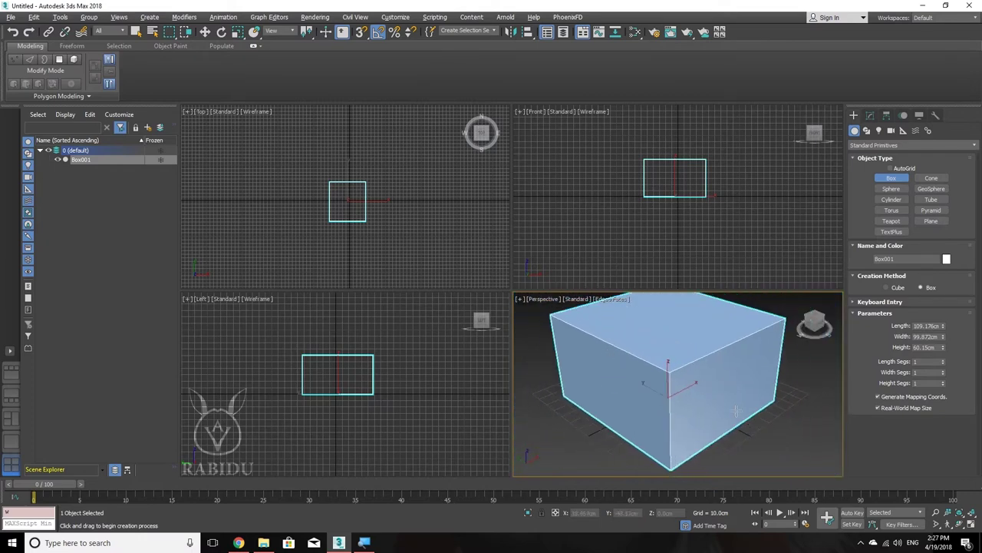
{"action": "scroll", "coordinate": [736, 411], "scroll_direction": "up", "scroll_amount": 1}
{"action": "scroll", "coordinate": [737, 412], "scroll_direction": "up", "scroll_amount": 2}
{"action": "scroll", "coordinate": [739, 413], "scroll_direction": "up", "scroll_amount": 2}
{"action": "scroll", "coordinate": [742, 416], "scroll_direction": "up", "scroll_amount": 1}
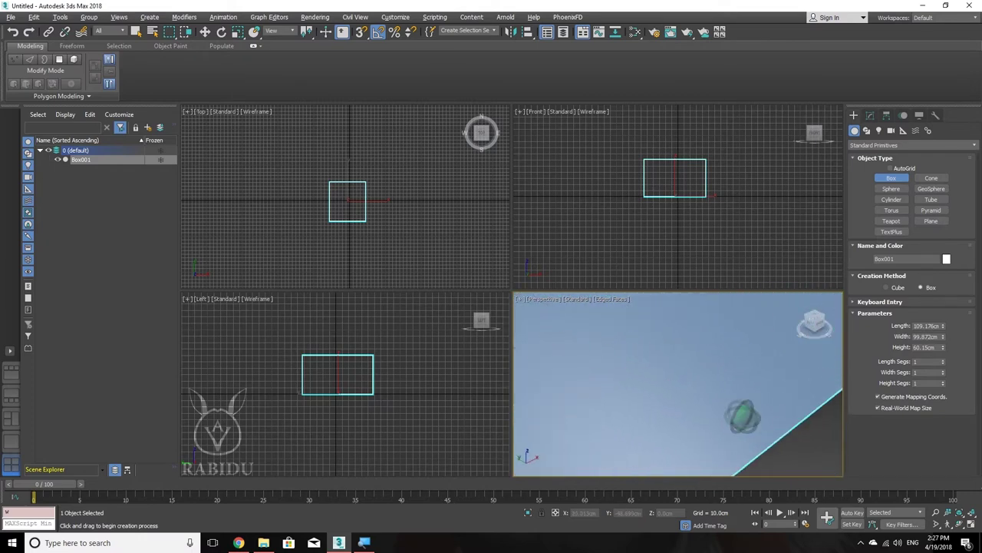
{"action": "scroll", "coordinate": [742, 416], "scroll_direction": "down", "scroll_amount": 2}
{"action": "scroll", "coordinate": [741, 416], "scroll_direction": "down", "scroll_amount": 2}
{"action": "scroll", "coordinate": [741, 416], "scroll_direction": "down", "scroll_amount": 1}
{"action": "scroll", "coordinate": [741, 416], "scroll_direction": "down", "scroll_amount": 1}
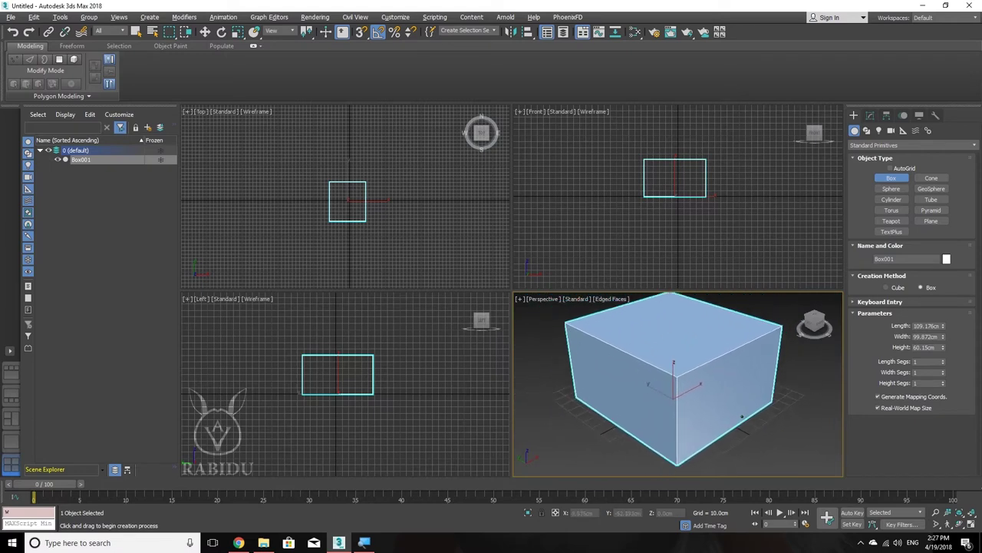
{"action": "scroll", "coordinate": [741, 416], "scroll_direction": "down", "scroll_amount": 1}
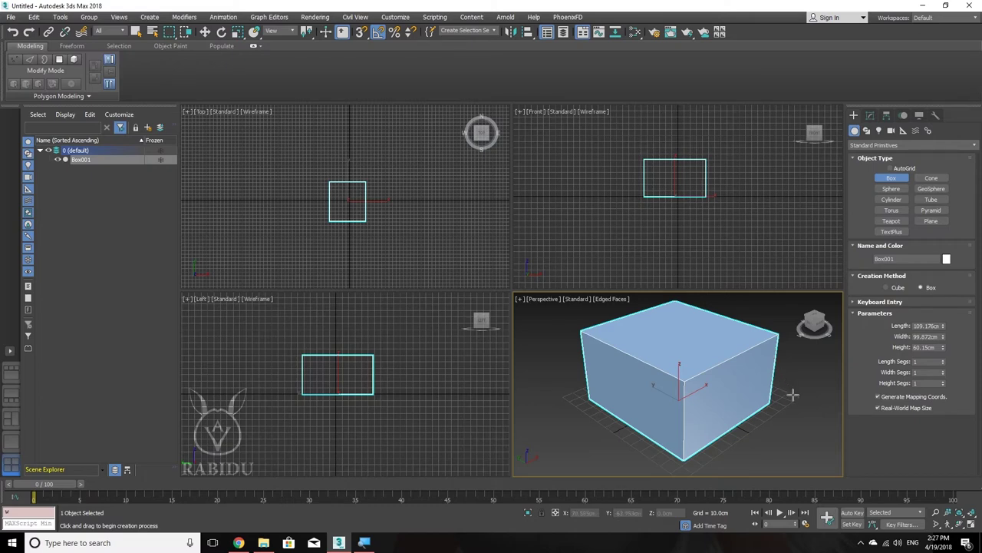
Exit box creation, deselect the box, frame it in all views, and pull Perspective back.
{"action": "key", "text": "w"}
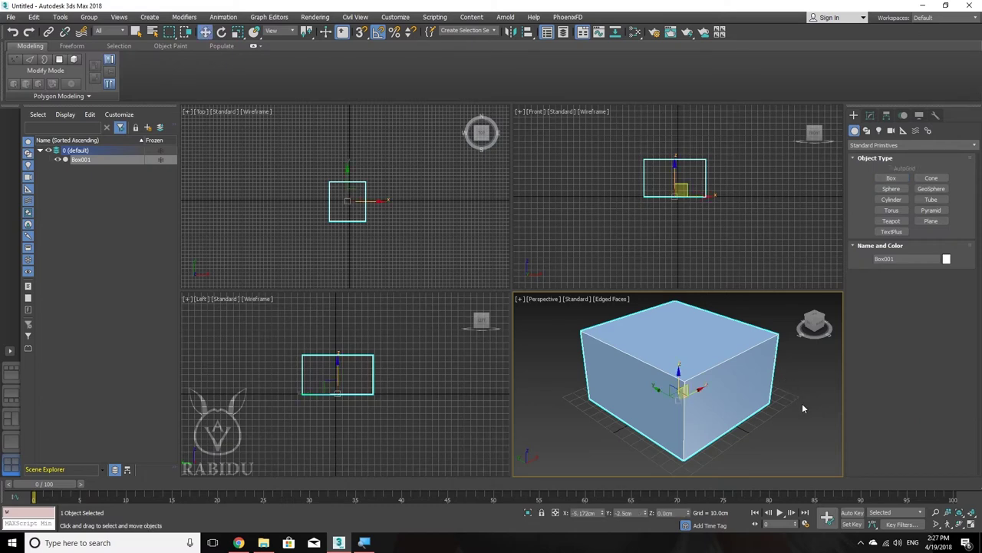
{"action": "left_click", "coordinate": [802, 403]}
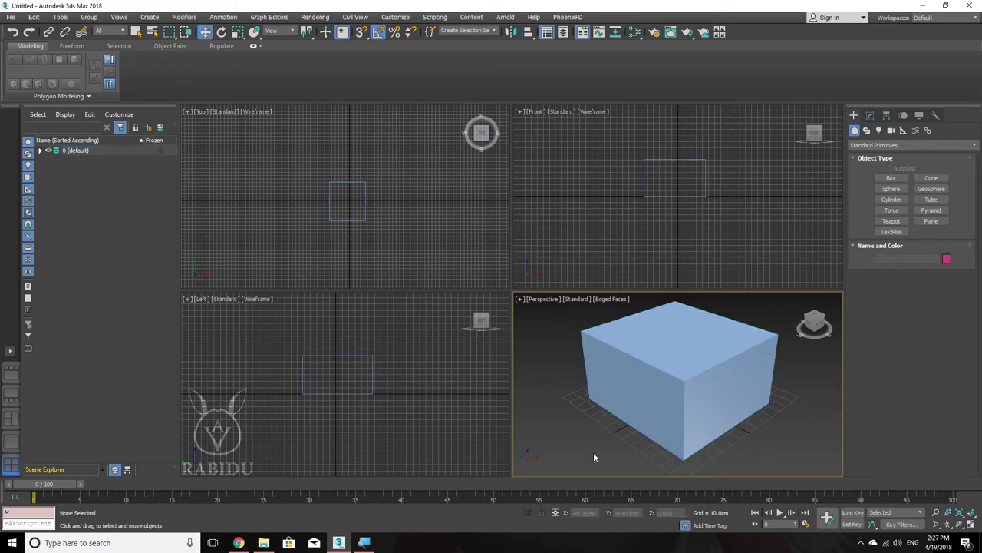
{"action": "left_click", "coordinate": [973, 515]}
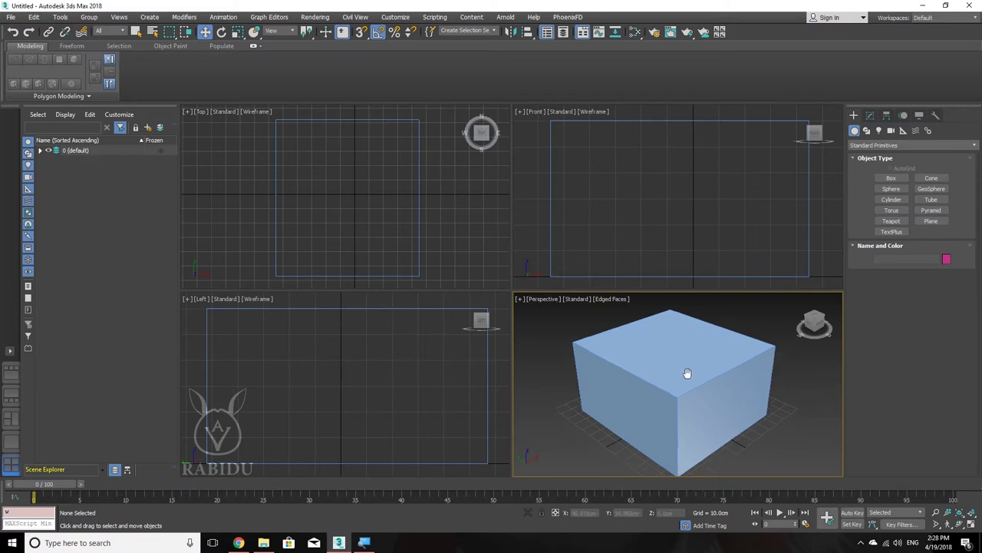
{"action": "scroll", "coordinate": [688, 375], "scroll_direction": "down", "scroll_amount": 5}
Create a sphere to the right of the box.
{"action": "left_click", "coordinate": [890, 189]}
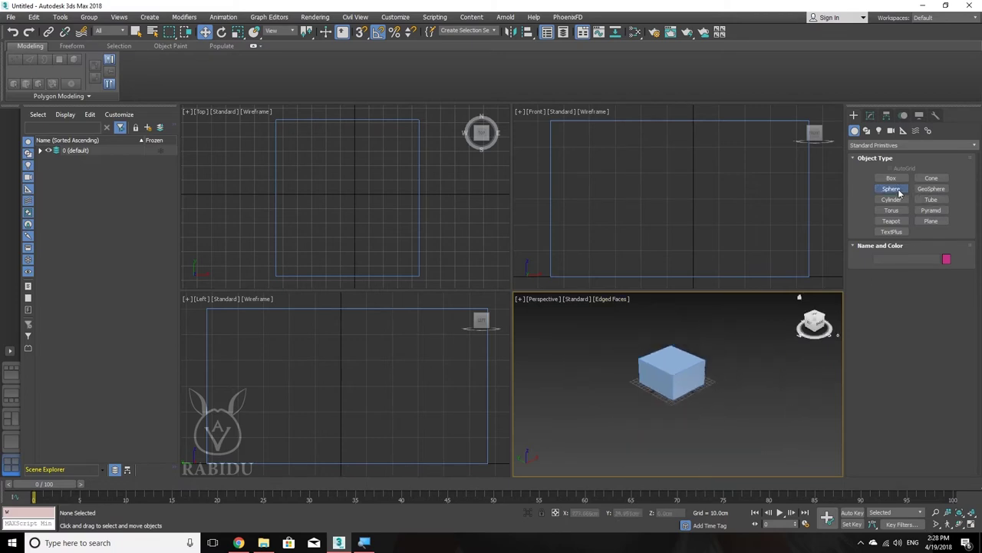
{"action": "left_click_drag", "start_coordinate": [810, 393], "coordinate": [840, 393]}
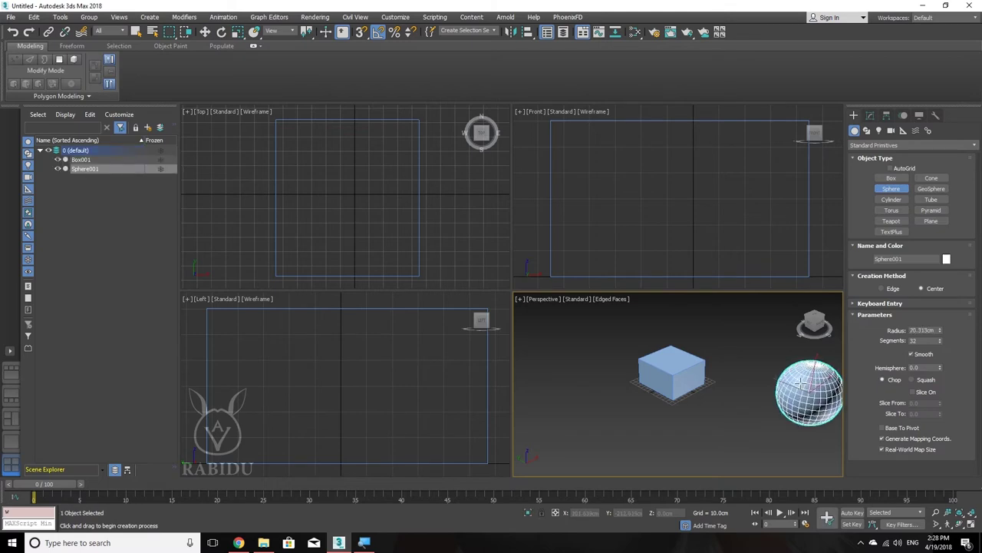
{"action": "middle_click_drag", "start_coordinate": [767, 384], "coordinate": [741, 377], "text": "alt"}
Create a cylinder to the left of the box and end creation mode.
{"action": "left_click", "coordinate": [891, 199]}
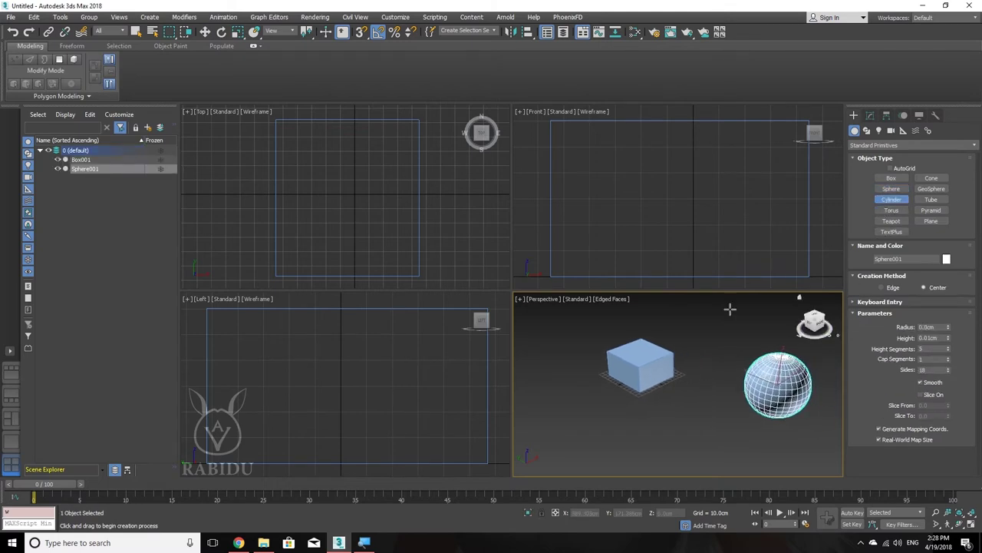
{"action": "middle_click_drag", "start_coordinate": [730, 310], "coordinate": [655, 376], "text": "alt"}
{"action": "left_click_drag", "start_coordinate": [542, 381], "coordinate": [568, 384]}
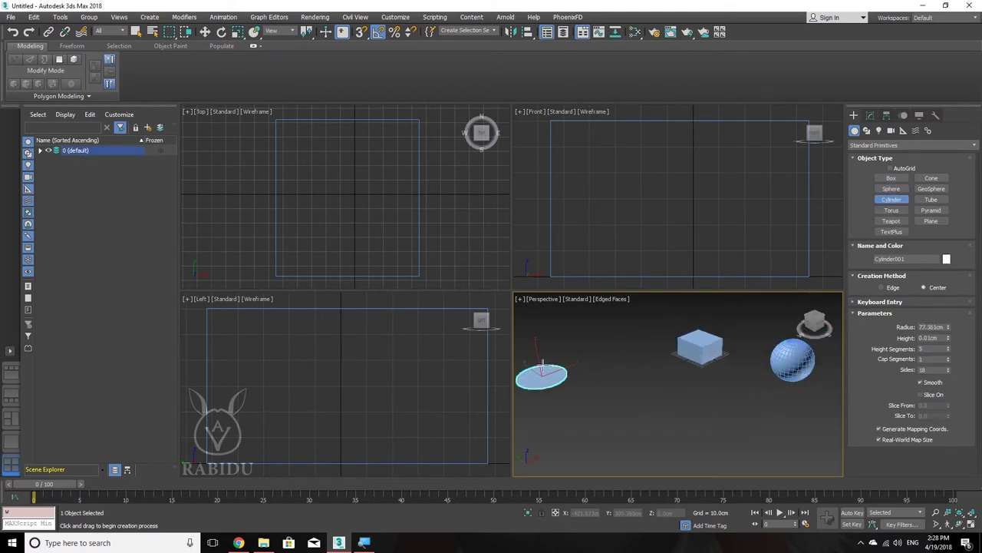
{"action": "key", "text": "w"}
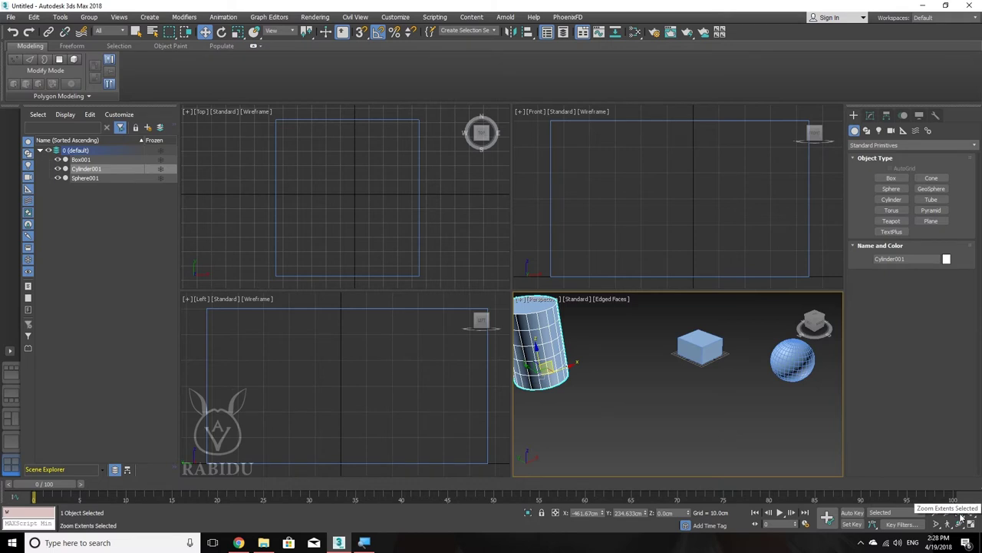
Frame the cylinder, deselect it, and zoom Perspective to show all three objects.
{"action": "left_click", "coordinate": [963, 518]}
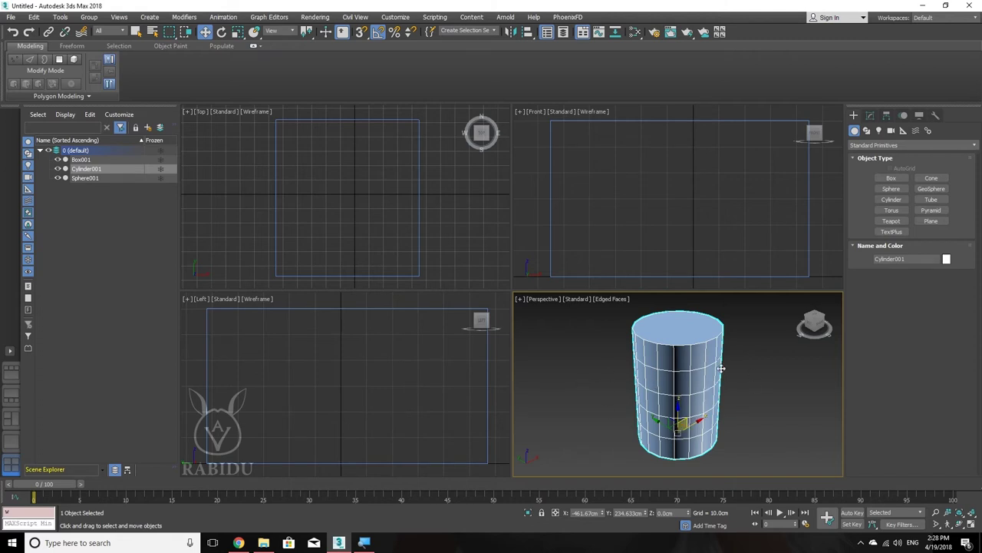
{"action": "left_click", "coordinate": [605, 382]}
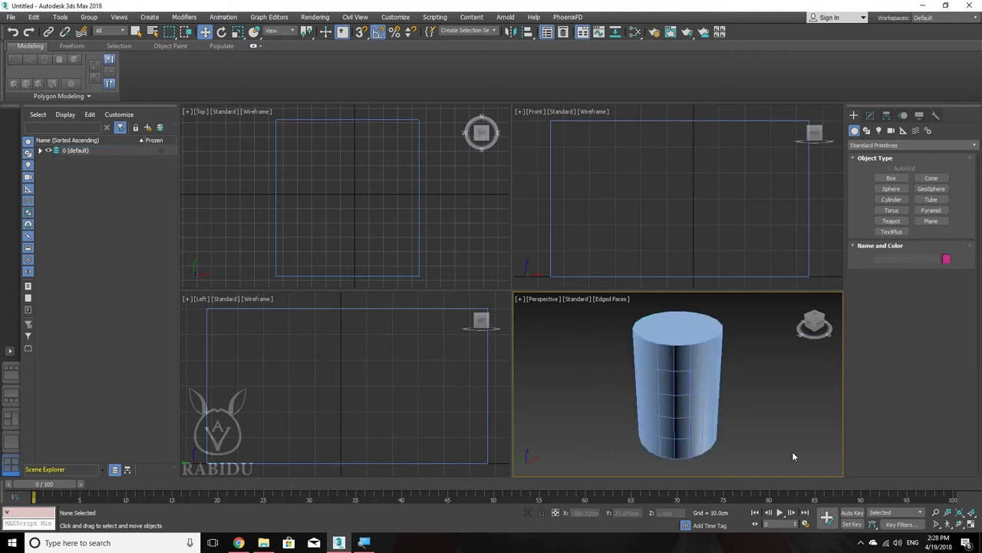
{"action": "key", "text": "z"}
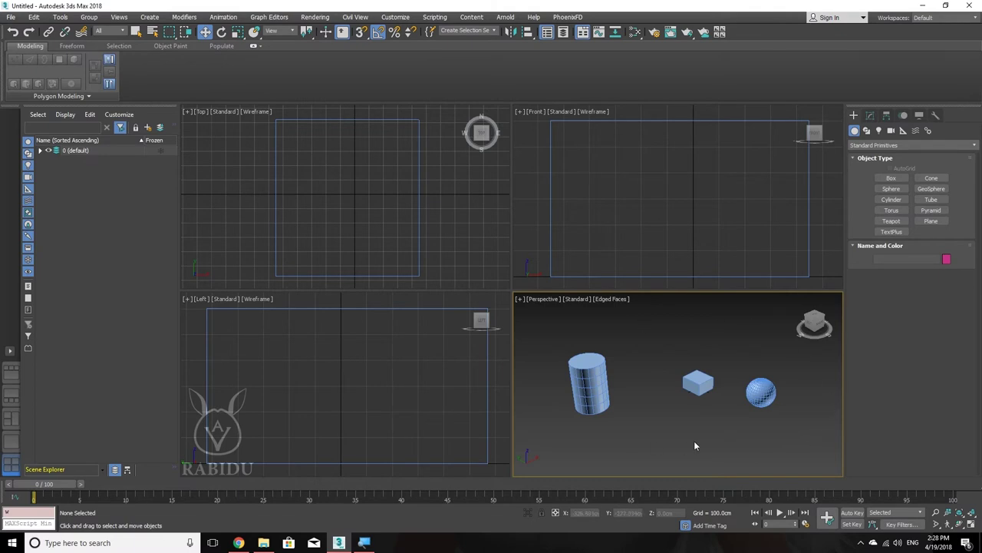
Frame all objects, then pan and zoom the viewports across the scene.
{"action": "left_click", "coordinate": [971, 514]}
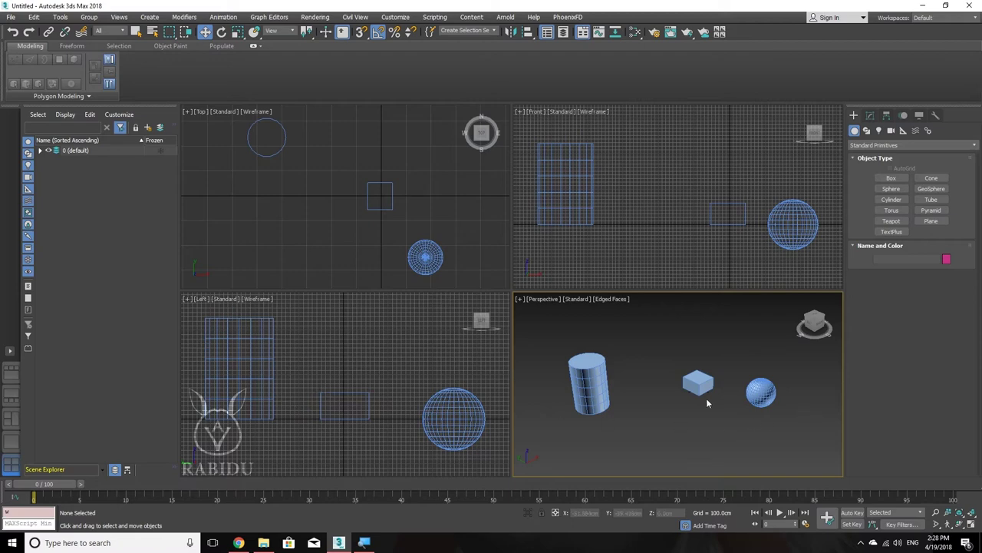
{"action": "middle_click_drag", "start_coordinate": [707, 402], "coordinate": [823, 410]}
{"action": "middle_click_drag", "start_coordinate": [375, 369], "coordinate": [269, 403]}
{"action": "scroll", "coordinate": [375, 164], "scroll_direction": "down", "scroll_amount": 1}
{"action": "scroll", "coordinate": [323, 140], "scroll_direction": "down", "scroll_amount": 4}
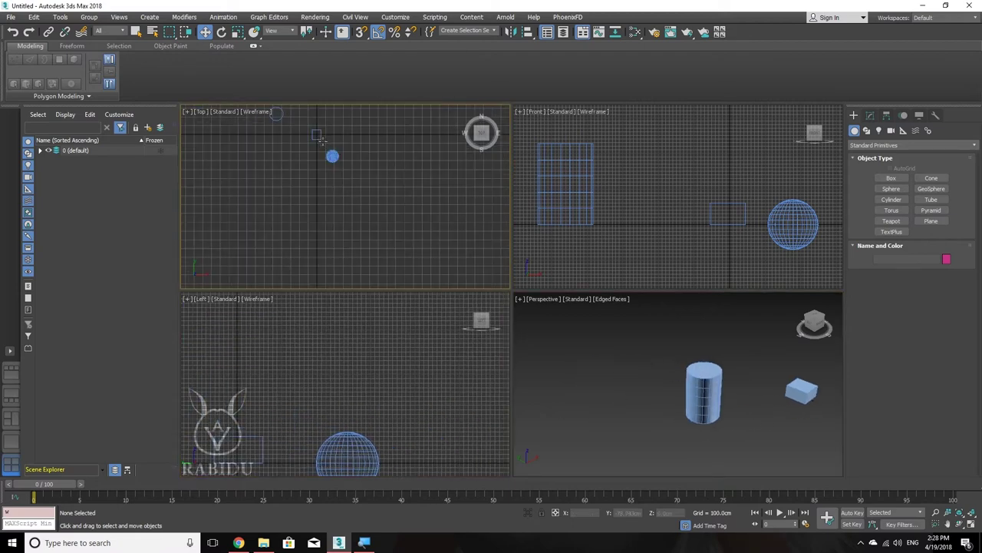
{"action": "middle_click_drag", "start_coordinate": [637, 178], "coordinate": [636, 160]}
{"action": "scroll", "coordinate": [645, 153], "scroll_direction": "down", "scroll_amount": 3}
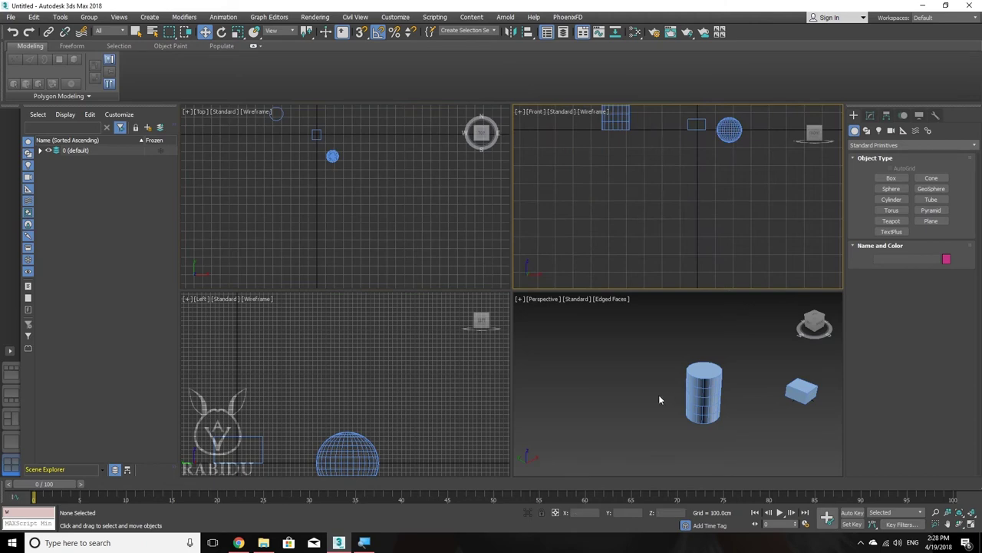
Zoom extents individually in the Perspective, Left, Top and Front views.
{"action": "left_click", "coordinate": [600, 379]}
{"action": "key", "text": "z"}
{"action": "left_click", "coordinate": [401, 371]}
{"action": "key", "text": "z"}
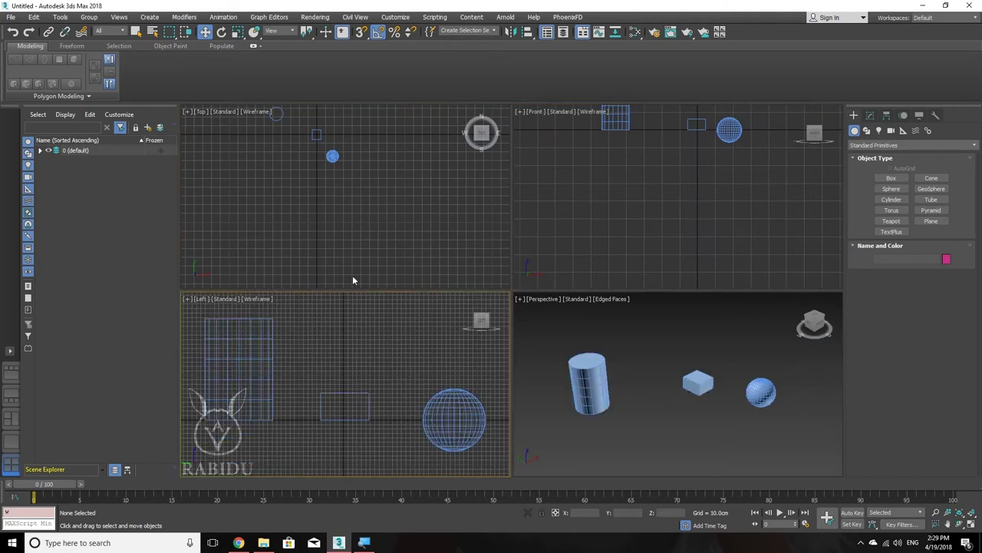
{"action": "left_click", "coordinate": [353, 207]}
{"action": "key", "text": "z"}
{"action": "left_click", "coordinate": [673, 212]}
{"action": "key", "text": "z"}
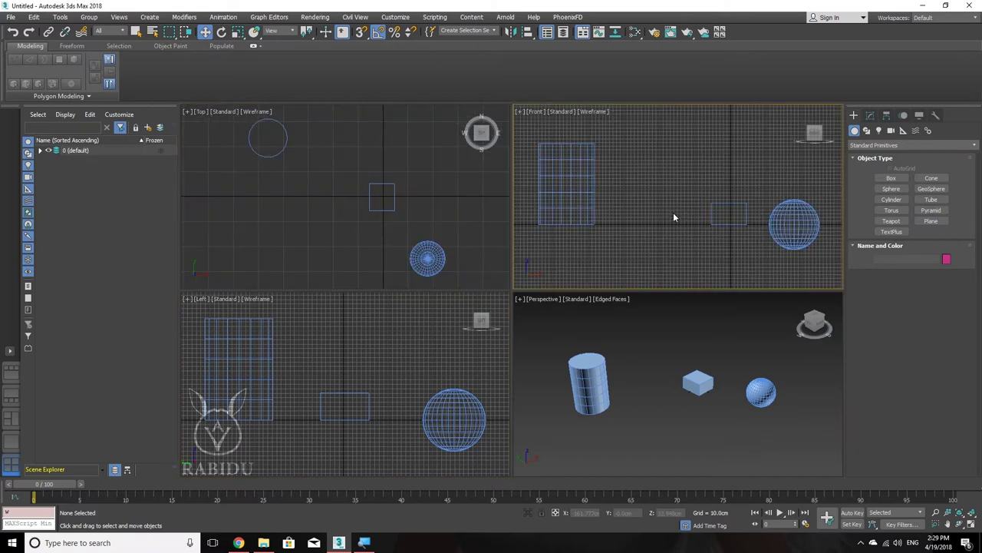
Pan the Top and Left views, then zoom extents all four viewports.
{"action": "middle_click_drag", "start_coordinate": [384, 228], "coordinate": [309, 166]}
{"action": "scroll", "coordinate": [309, 167], "scroll_direction": "down", "scroll_amount": 5}
{"action": "middle_click_drag", "start_coordinate": [328, 345], "coordinate": [143, 288]}
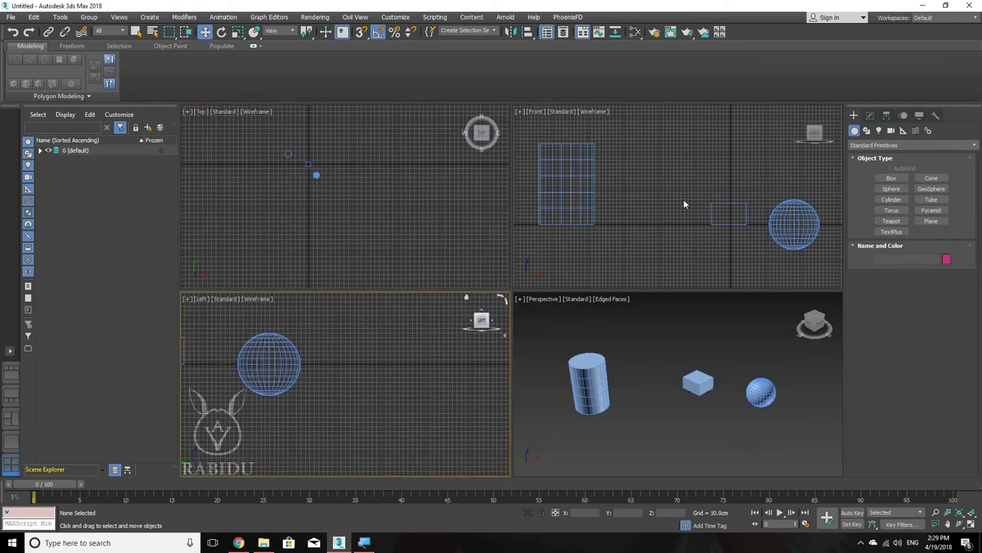
{"action": "scroll", "coordinate": [684, 204], "scroll_direction": "up", "scroll_amount": 5}
{"action": "scroll", "coordinate": [537, 421], "scroll_direction": "down", "scroll_amount": 10}
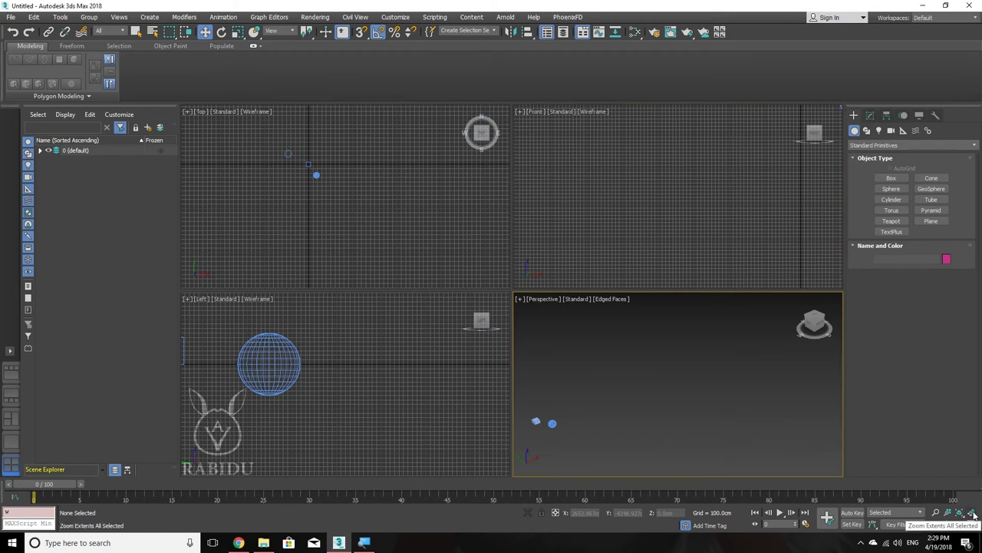
{"action": "left_click", "coordinate": [973, 515]}
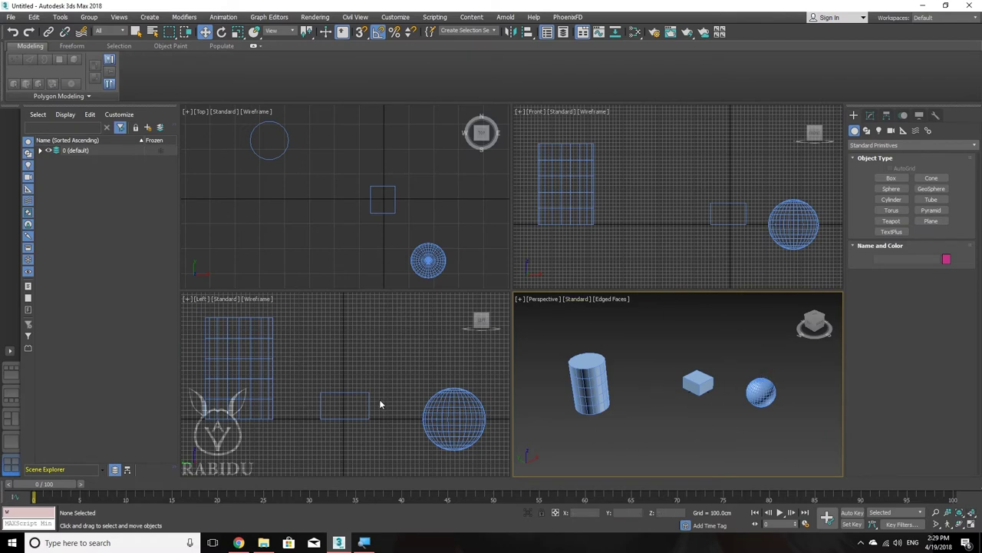
{"action": "mouse_move", "coordinate": [814, 325]}
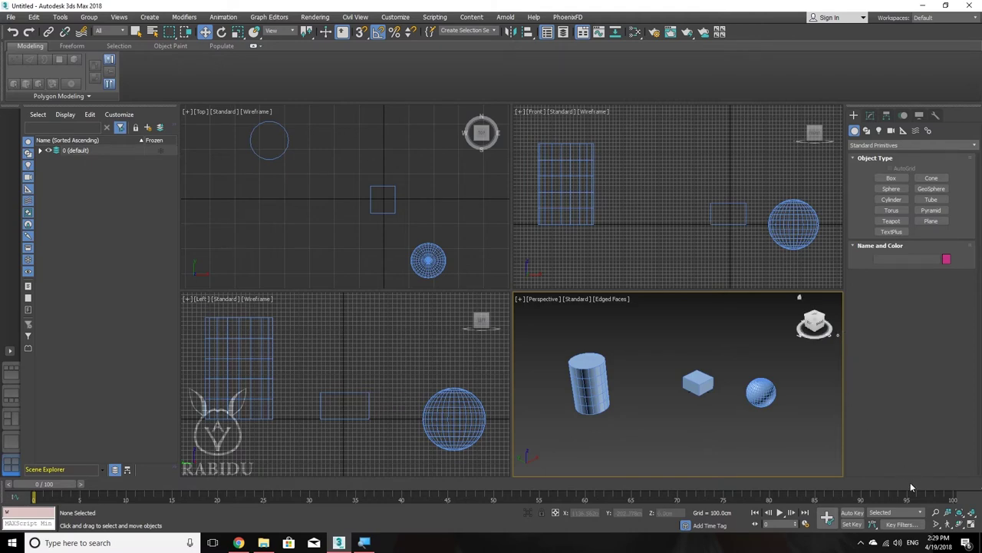
Change the Perspective field of view so the scene appears heavily stretched.
{"action": "left_click", "coordinate": [937, 525]}
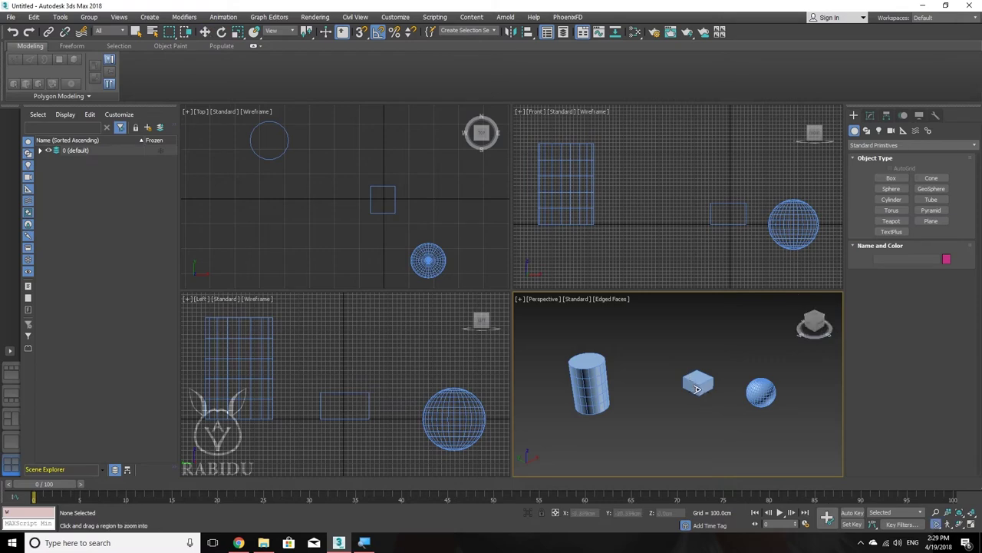
{"action": "mouse_move", "coordinate": [697, 395]}
{"action": "left_mouse_down"}
{"action": "mouse_move", "coordinate": [697, 336]}
{"action": "mouse_move", "coordinate": [705, 543]}
{"action": "left_mouse_up"}
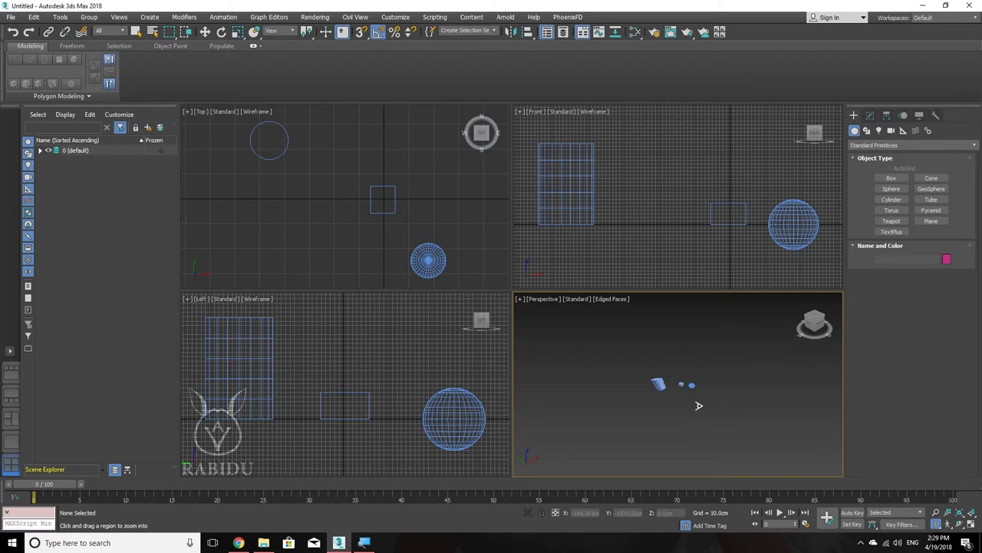
{"action": "key", "text": "w"}
Orbit and scroll-zoom the Perspective view to a new angle on the stretched cone-like shape.
{"action": "mouse_move", "coordinate": [677, 392]}
{"action": "middle_mouse_down", "text": "alt"}
{"action": "mouse_move", "coordinate": [728, 385]}
{"action": "mouse_move", "coordinate": [720, 358]}
{"action": "mouse_move", "coordinate": [741, 374]}
{"action": "middle_mouse_up", "text": "alt"}
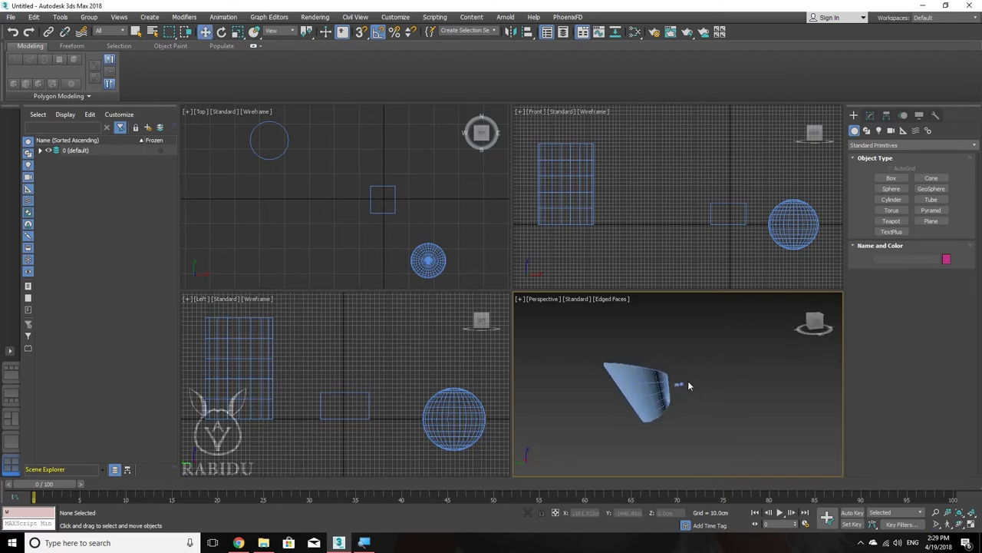
{"action": "scroll", "coordinate": [684, 384], "scroll_direction": "up", "scroll_amount": 3}
{"action": "scroll", "coordinate": [684, 383], "scroll_direction": "up", "scroll_amount": 2}
{"action": "scroll", "coordinate": [685, 386], "scroll_direction": "up", "scroll_amount": 2}
{"action": "scroll", "coordinate": [684, 384], "scroll_direction": "down", "scroll_amount": 2}
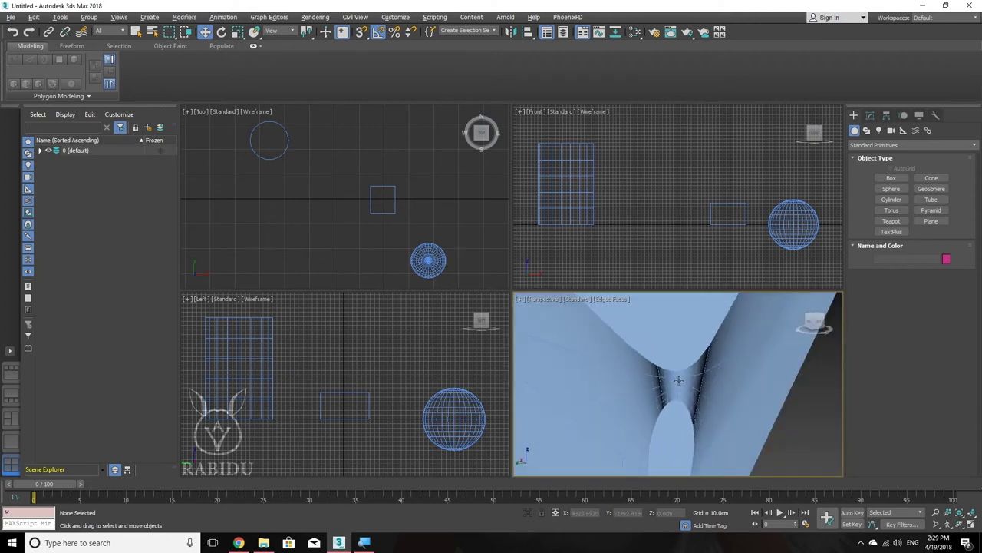
{"action": "scroll", "coordinate": [680, 387], "scroll_direction": "down", "scroll_amount": 3}
{"action": "mouse_move", "coordinate": [680, 388]}
{"action": "middle_mouse_down", "text": "alt"}
{"action": "mouse_move", "coordinate": [706, 368]}
{"action": "mouse_move", "coordinate": [683, 380]}
{"action": "middle_mouse_up", "text": "alt"}
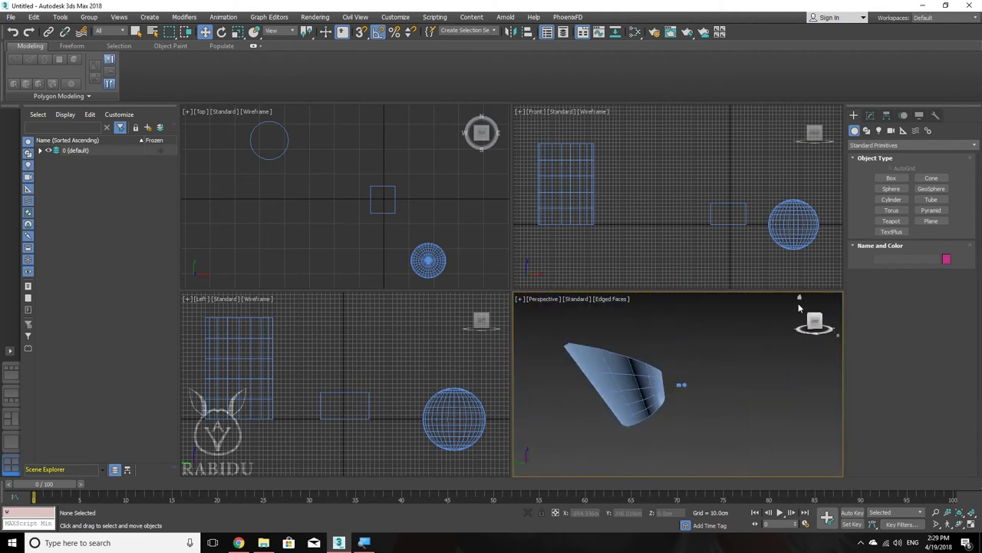
Reset the Perspective view to Home, switch it to Orthographic, then back to Perspective.
{"action": "left_click", "coordinate": [798, 297]}
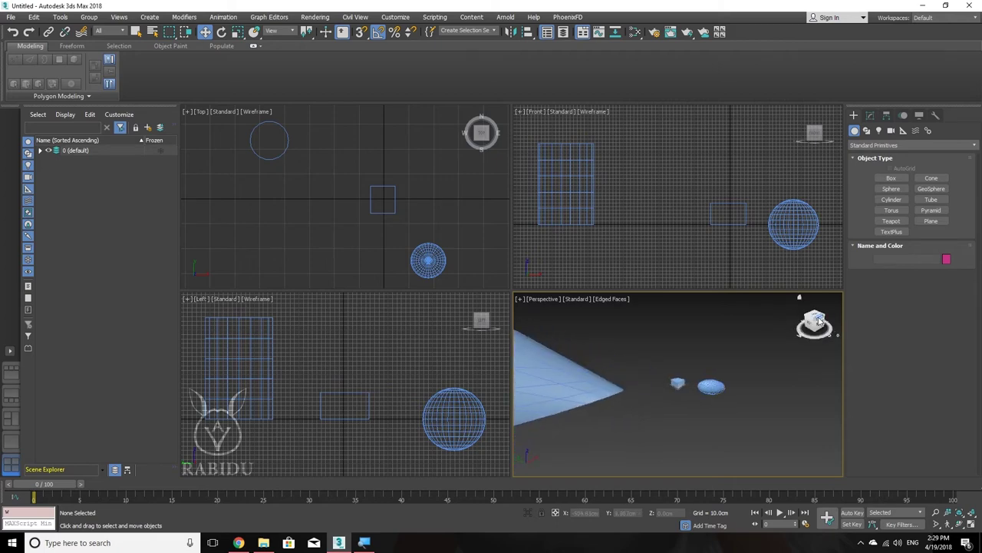
{"action": "left_click", "coordinate": [553, 303]}
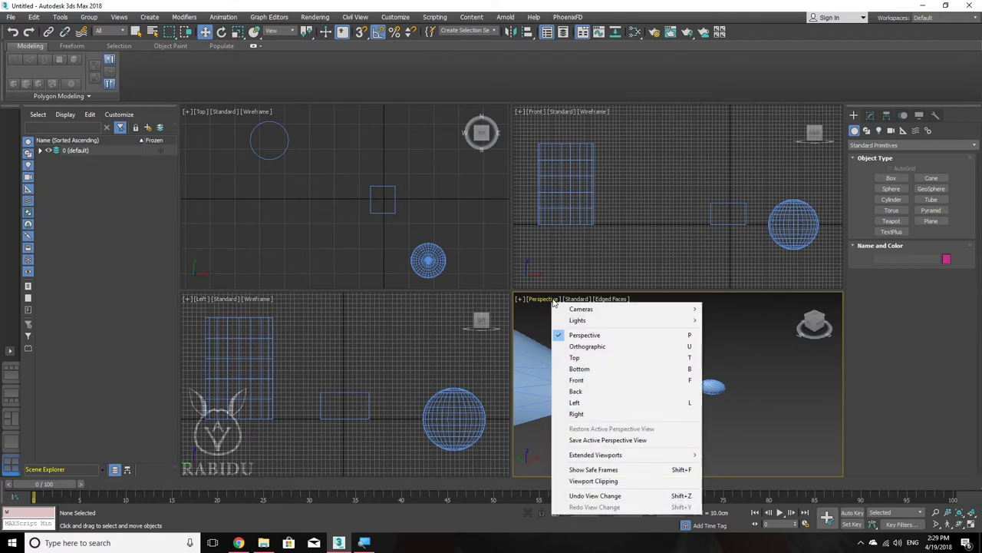
{"action": "left_click", "coordinate": [585, 346]}
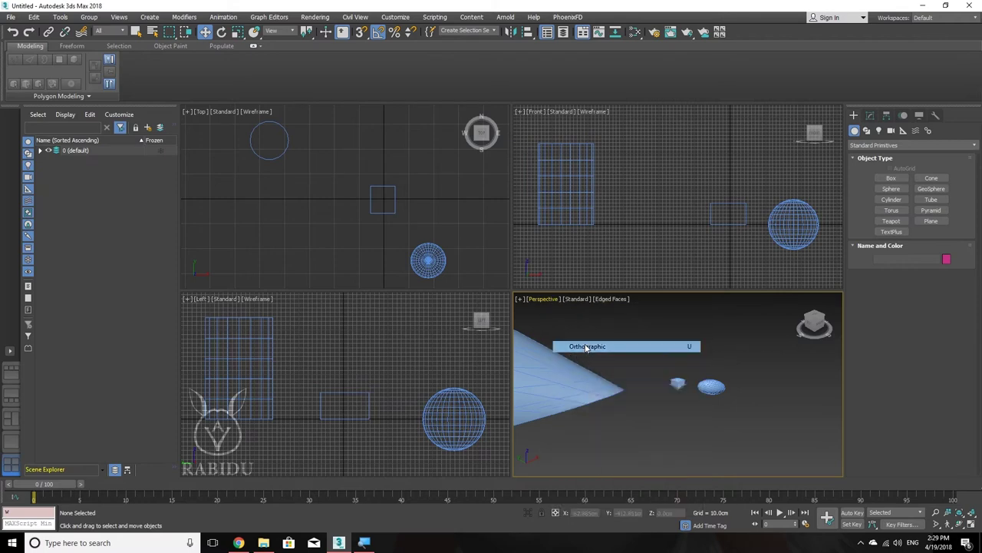
{"action": "left_click", "coordinate": [583, 343]}
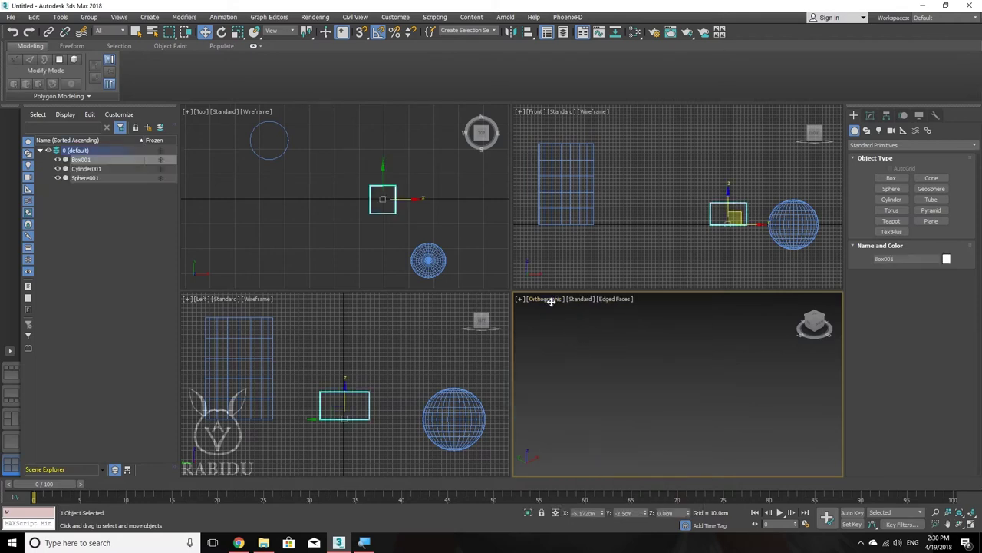
{"action": "left_click", "coordinate": [550, 301]}
{"action": "left_click", "coordinate": [585, 335]}
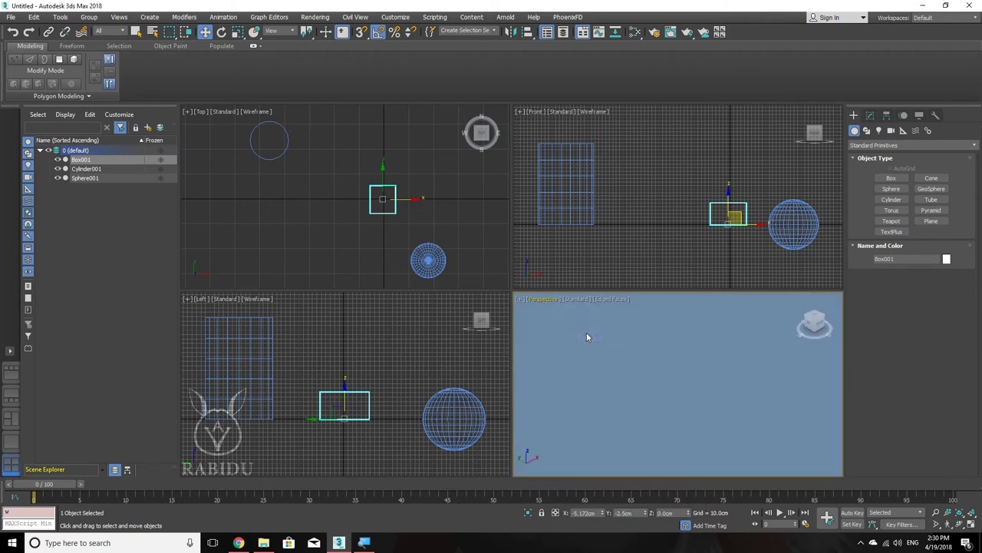
Frame the selected box and scroll-zoom to show the cylinder, box and sphere.
{"action": "key", "text": "z"}
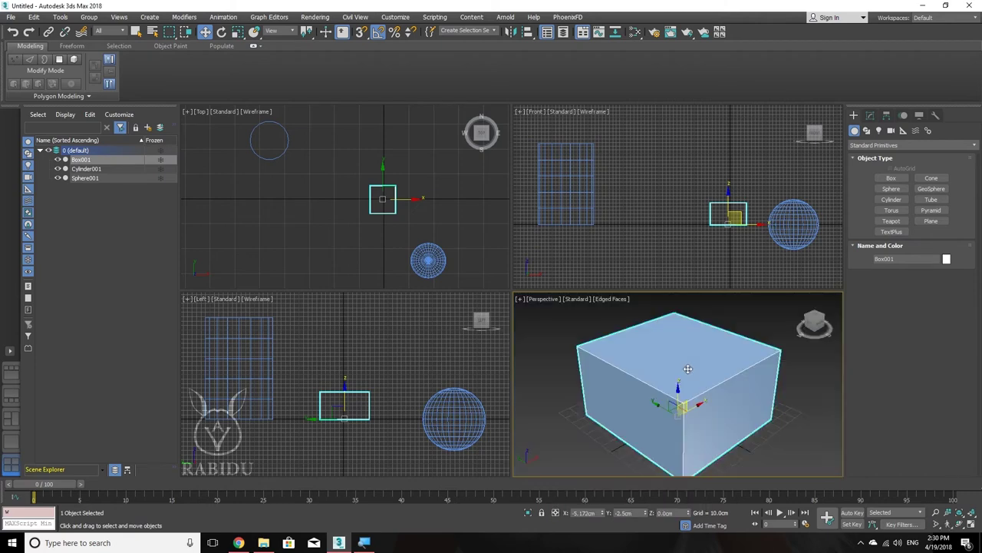
{"action": "scroll", "coordinate": [721, 377], "scroll_direction": "down", "scroll_amount": 5}
{"action": "scroll", "coordinate": [675, 391], "scroll_direction": "down", "scroll_amount": 3}
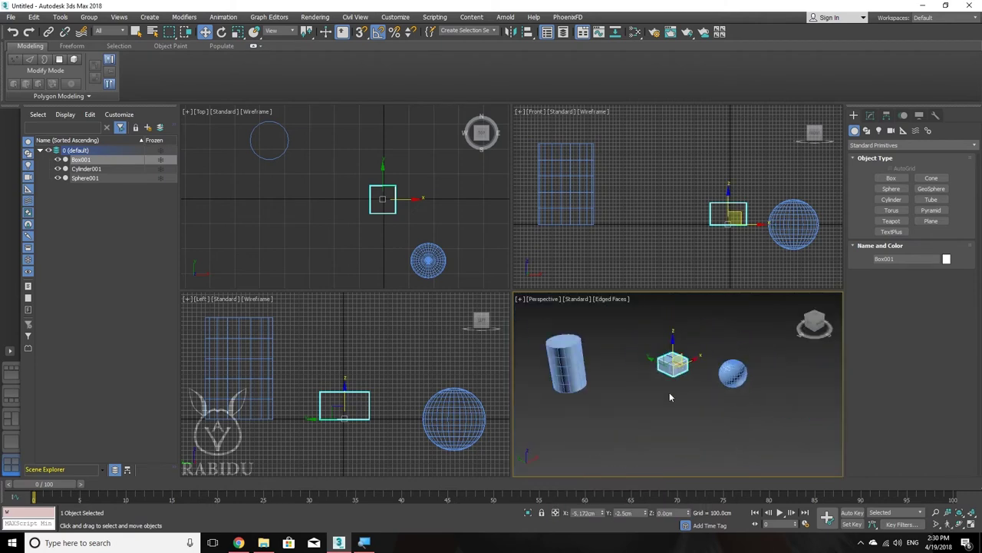
{"action": "scroll", "coordinate": [640, 373], "scroll_direction": "up", "scroll_amount": 1}
{"action": "scroll", "coordinate": [675, 395], "scroll_direction": "up", "scroll_amount": 1}
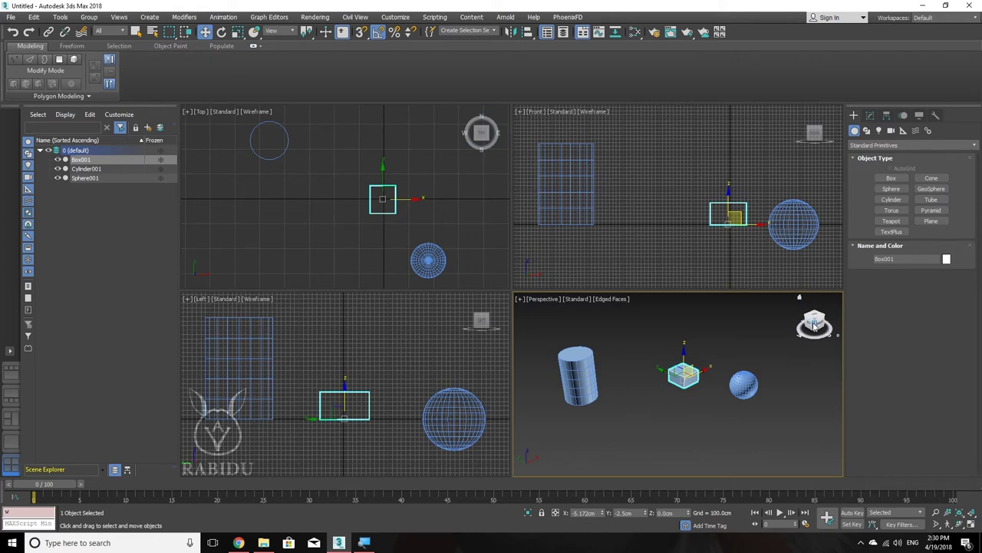
Turn on Walk Through and turn the Perspective view so the objects sit slightly higher.
{"action": "left_click", "coordinate": [949, 527]}
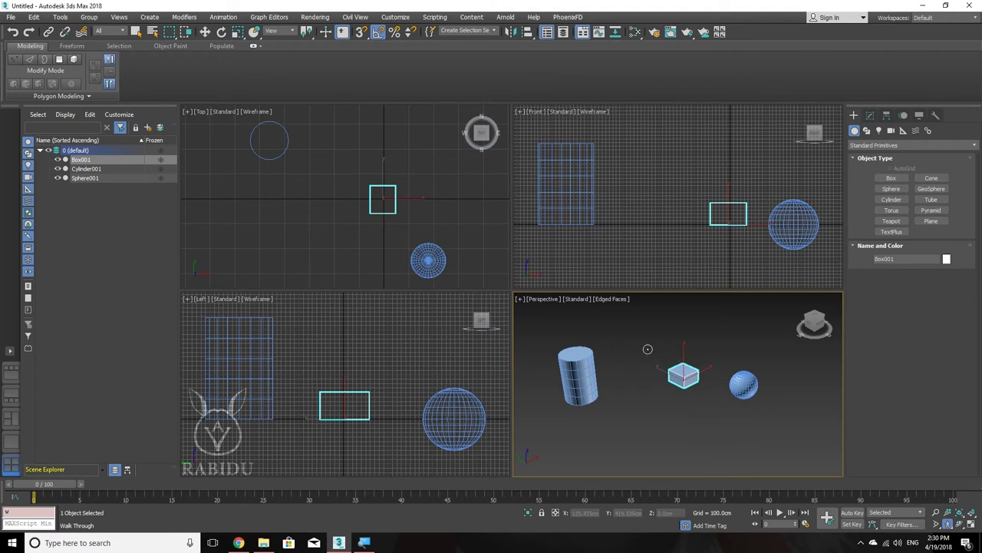
{"action": "mouse_move", "coordinate": [685, 381]}
{"action": "left_mouse_down"}
{"action": "mouse_move", "coordinate": [676, 390]}
{"action": "mouse_move", "coordinate": [661, 375]}
{"action": "mouse_move", "coordinate": [704, 378]}
{"action": "mouse_move", "coordinate": [675, 371]}
{"action": "mouse_move", "coordinate": [685, 380]}
{"action": "left_mouse_up"}
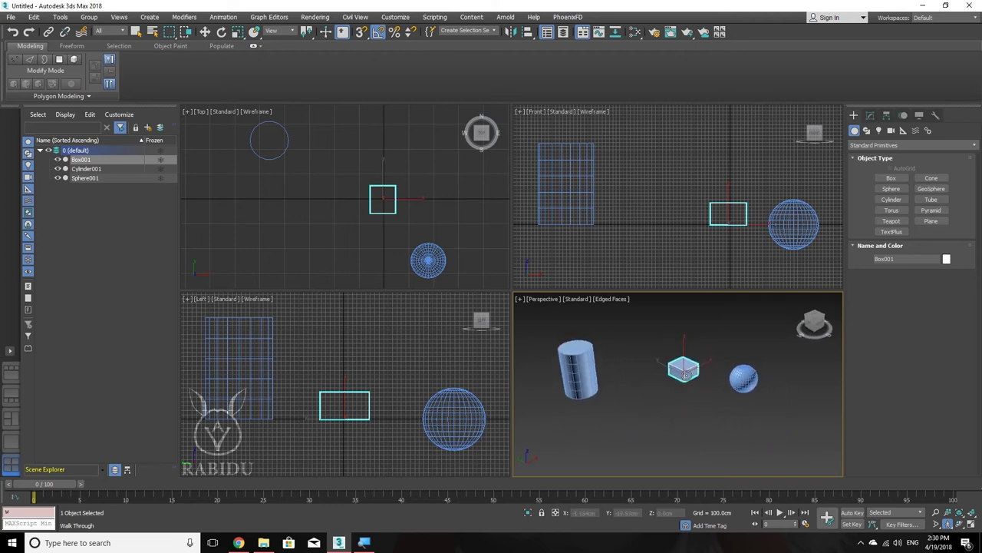
Walk the Perspective view forward, back and sideways until the cylinder, box and sphere are framed again.
{"action": "key", "text": "w"}
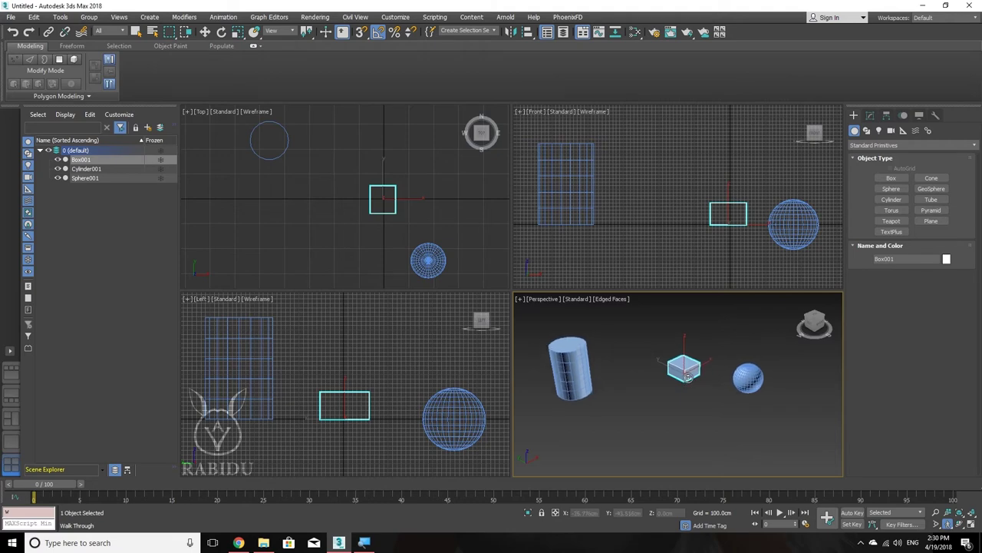
{"action": "key", "text": "a"}
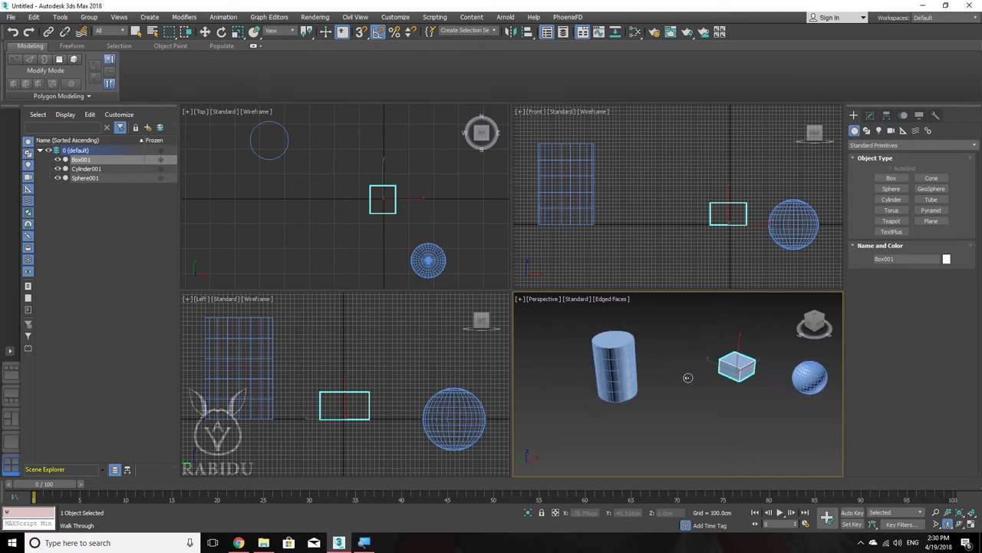
{"action": "key", "text": "d"}
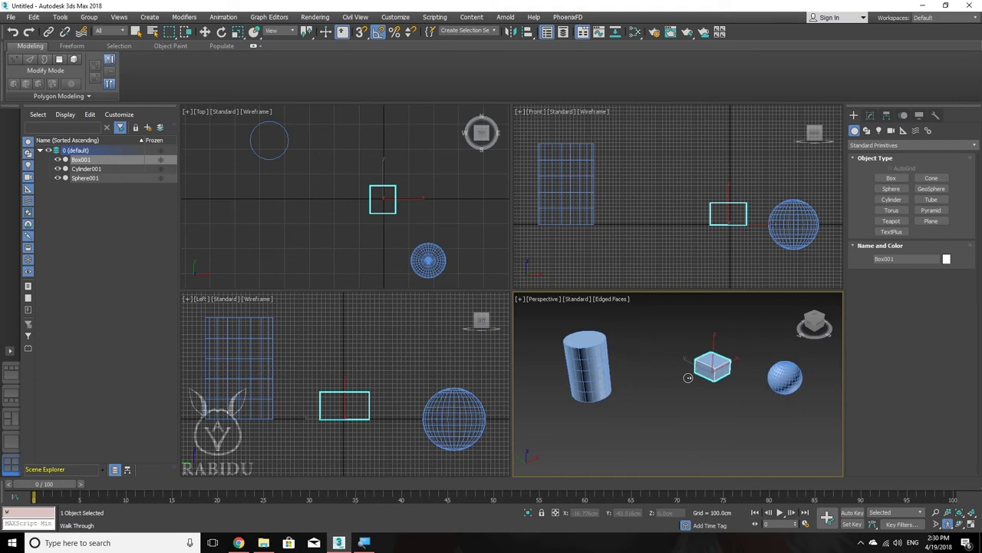
{"action": "key", "text": "d"}
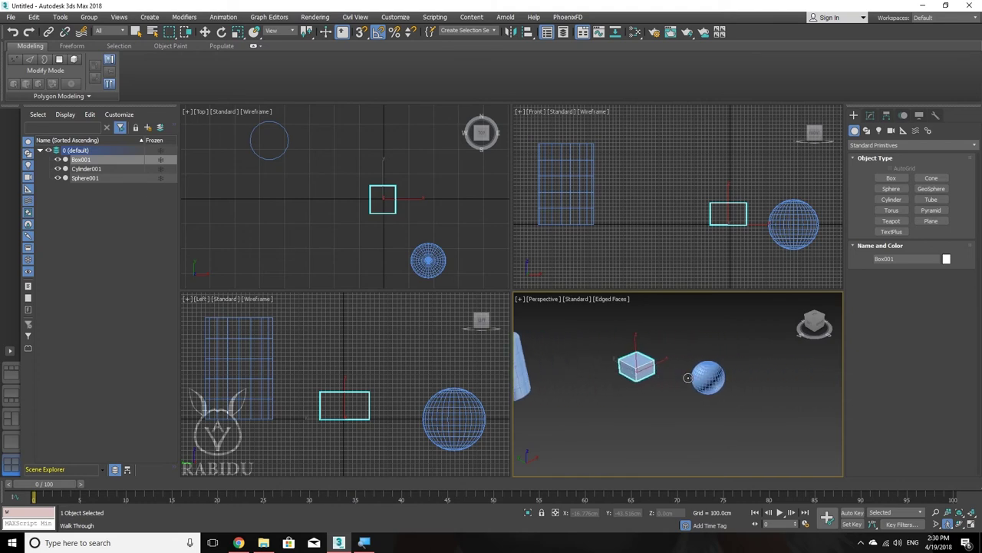
{"action": "key", "text": "s"}
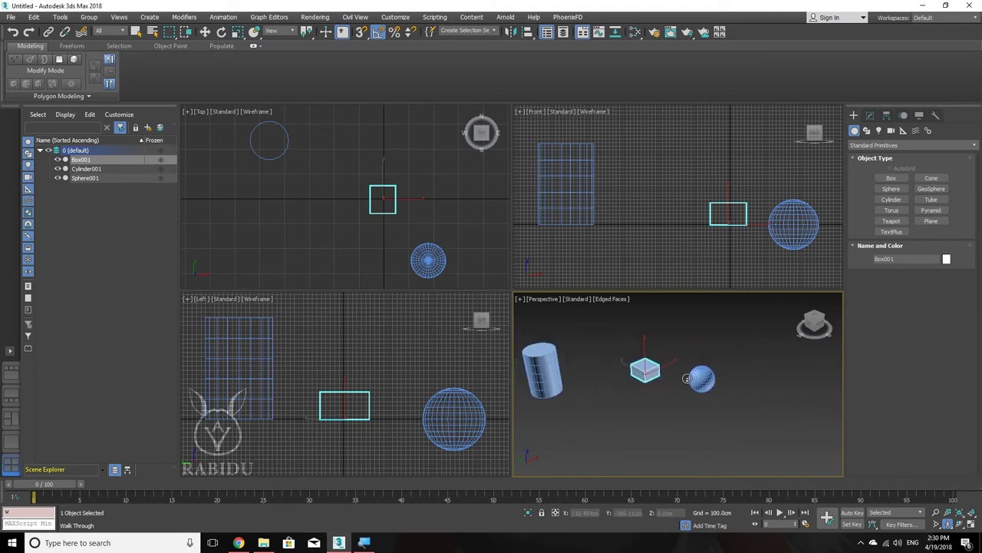
{"action": "key", "text": "w"}
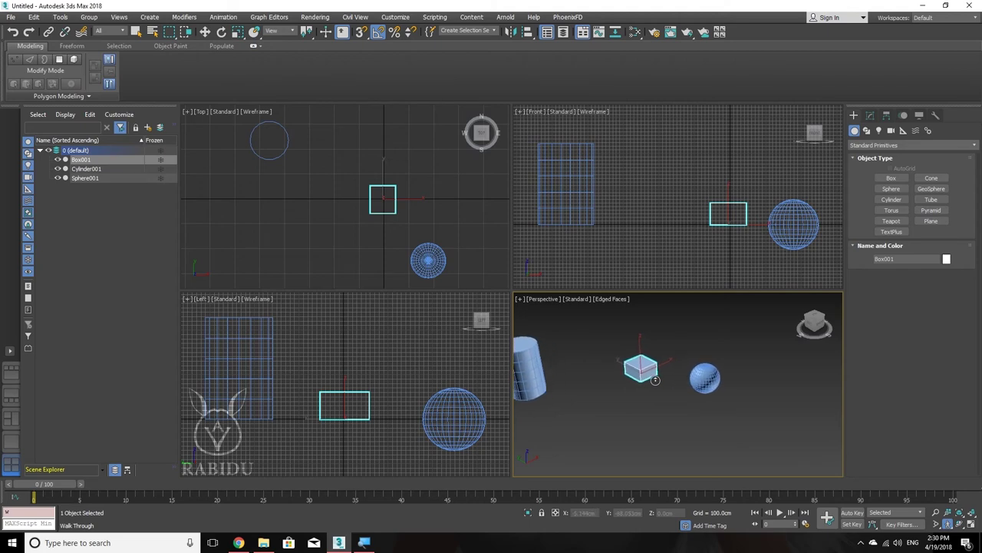
{"action": "key", "text": "w"}
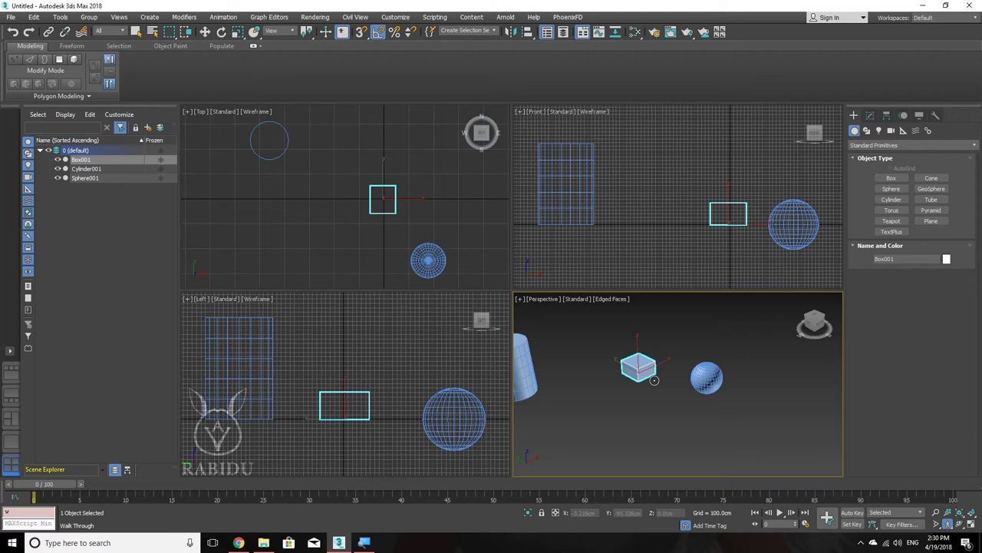
{"action": "key", "text": "w"}
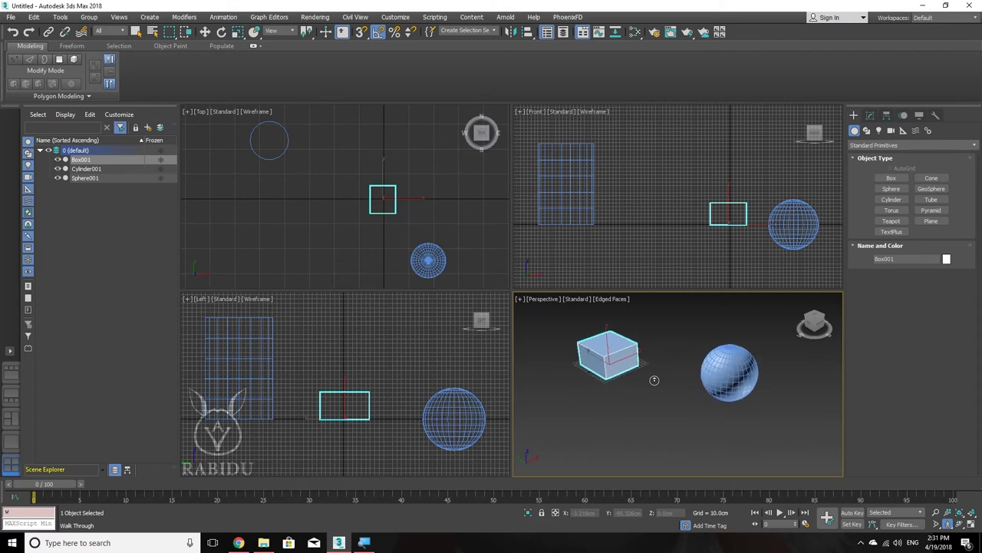
{"action": "key", "text": "s"}
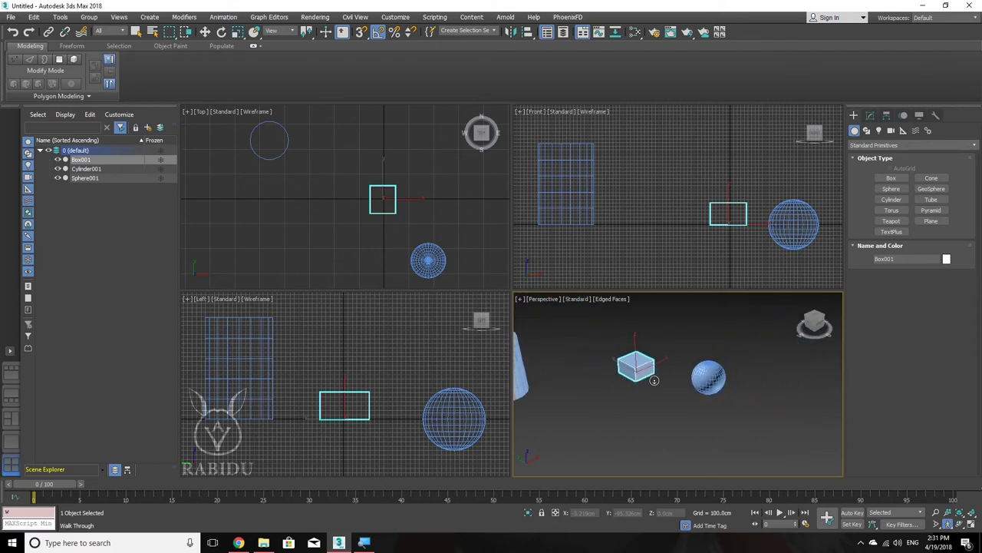
{"action": "key", "text": "w"}
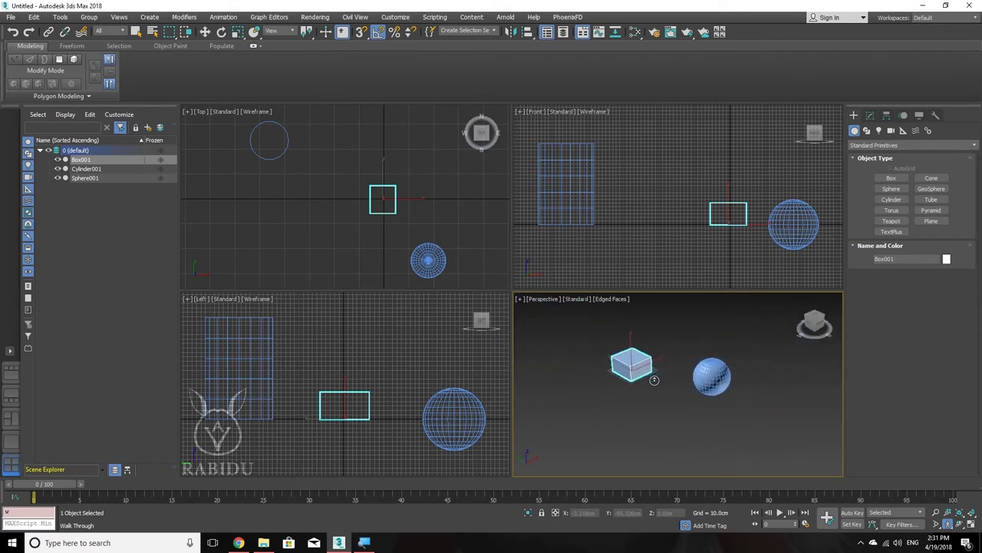
{"action": "key", "text": "w"}
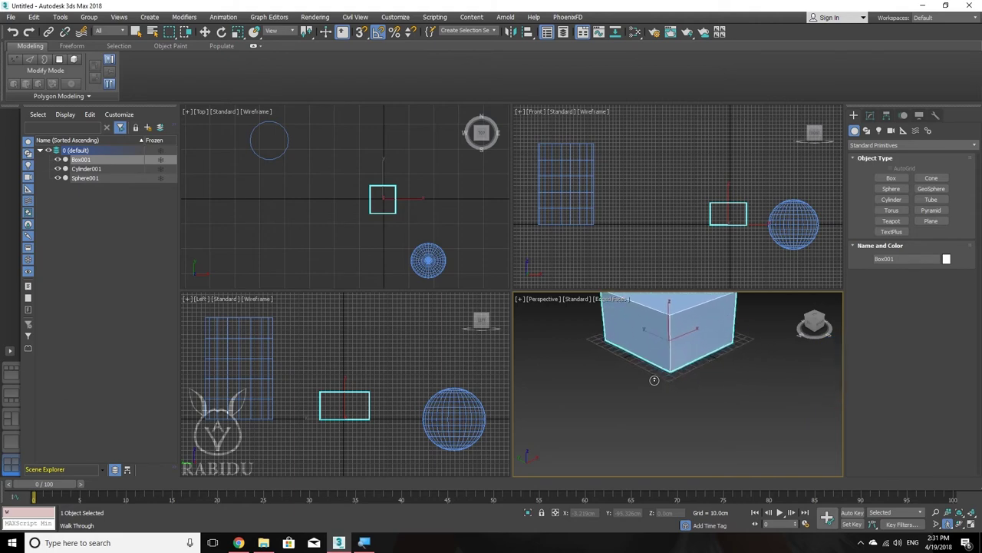
{"action": "key", "text": "s"}
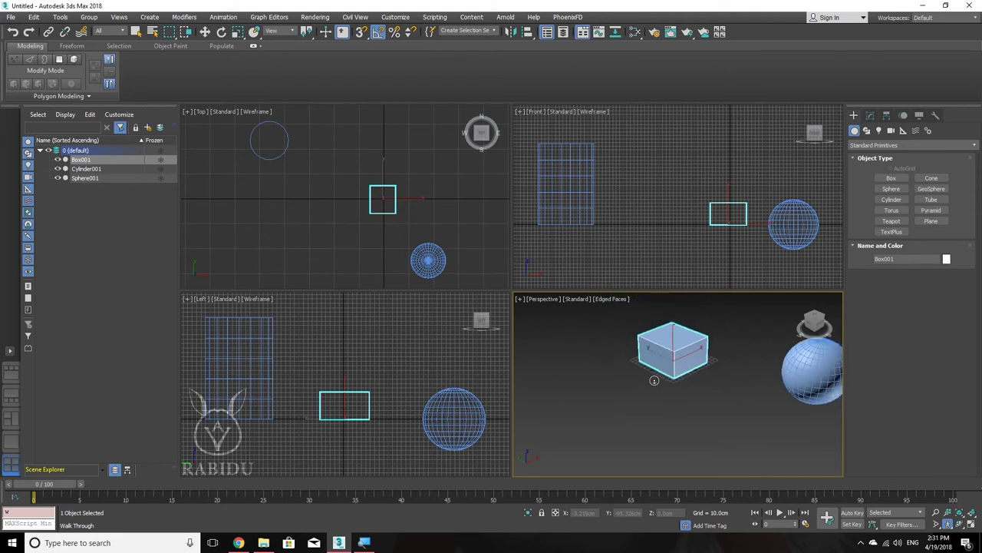
{"action": "key", "text": "s"}
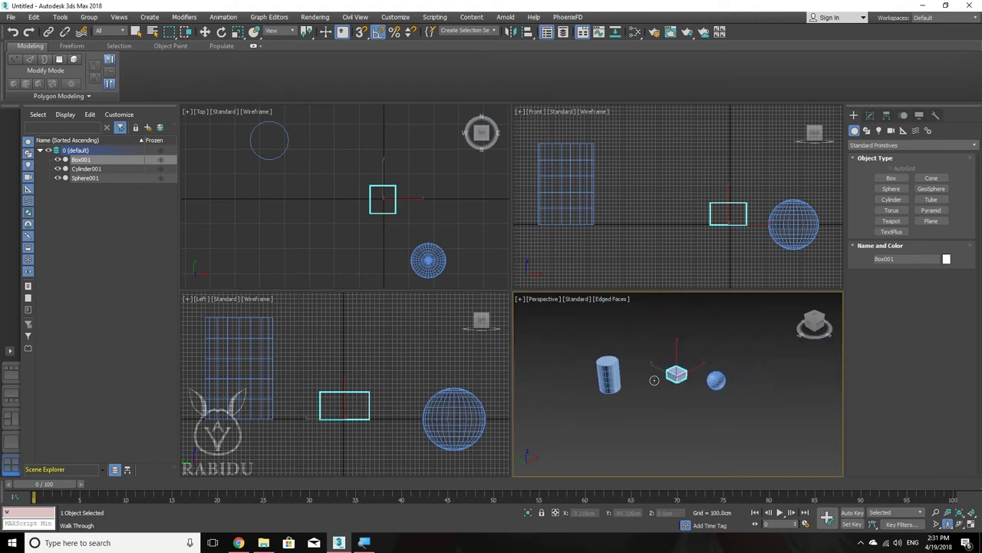
{"action": "key", "text": "w"}
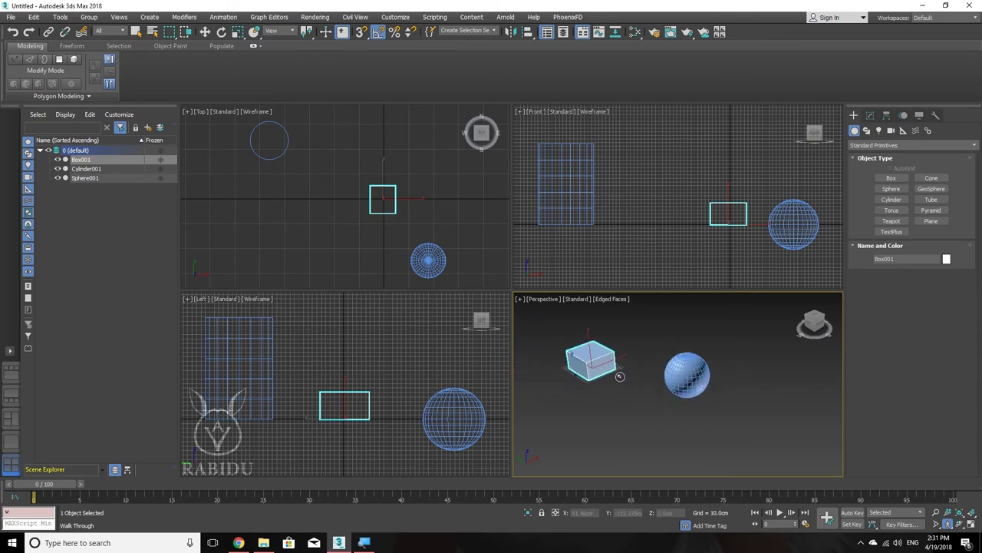
{"action": "key", "text": "s"}
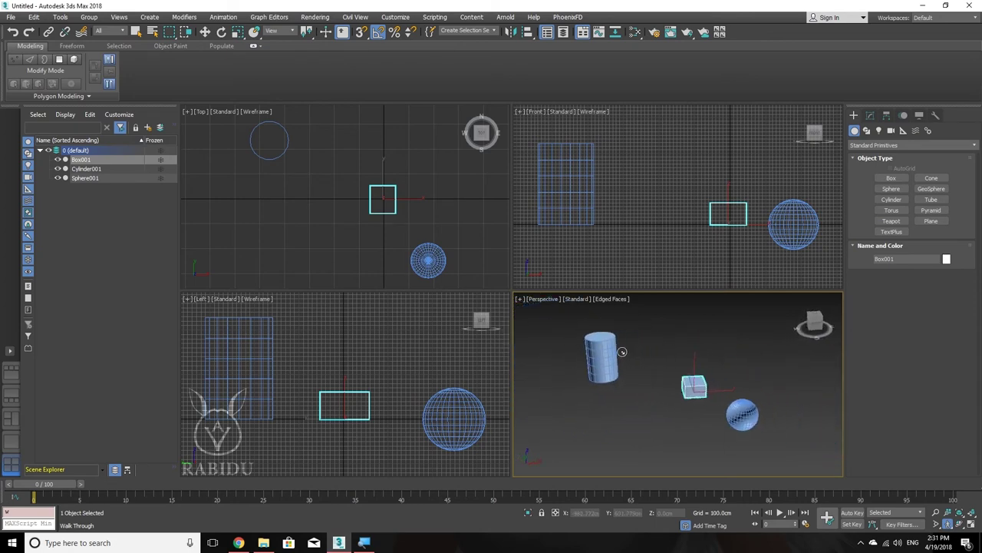
{"action": "key", "text": "w"}
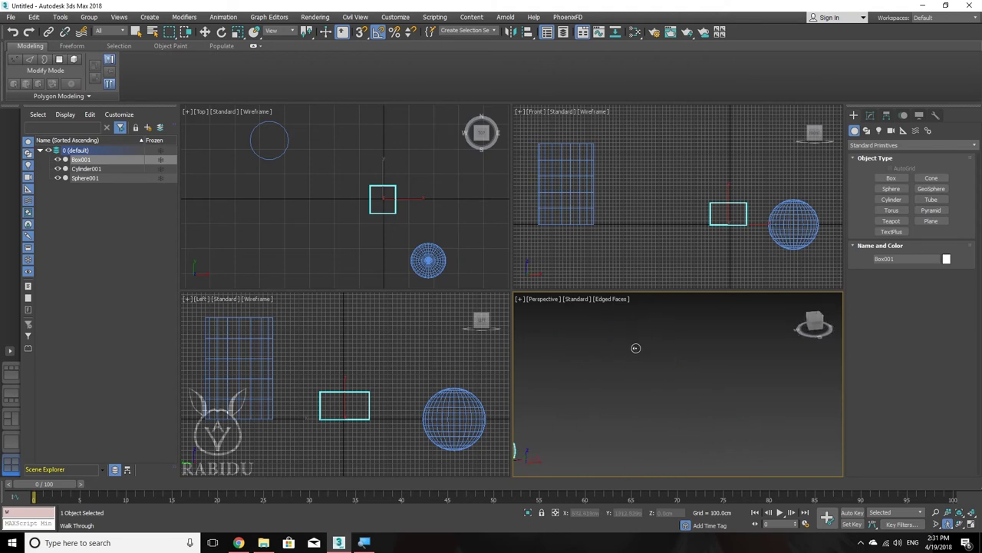
{"action": "key", "text": "s"}
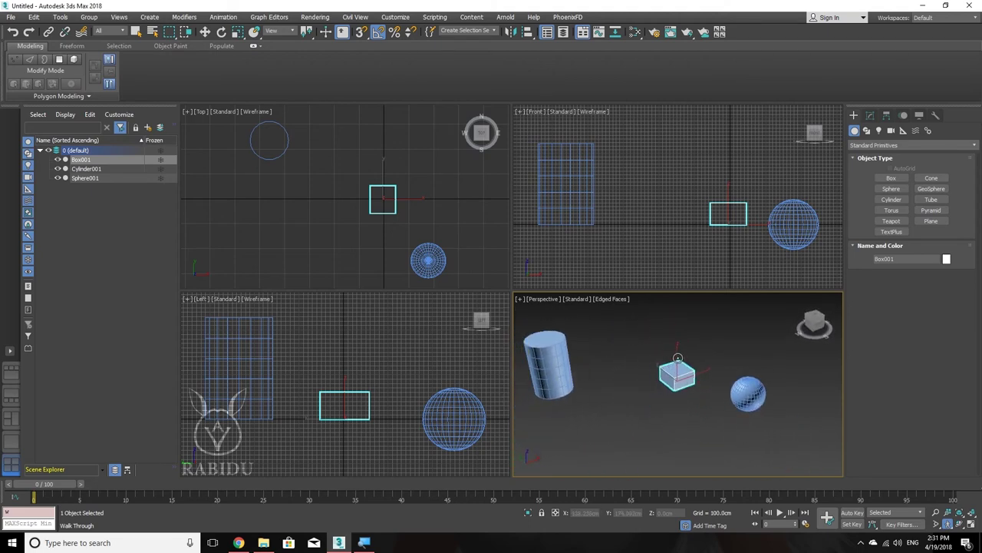
{"action": "mouse_move", "coordinate": [672, 366]}
{"action": "left_mouse_down"}
{"action": "mouse_move", "coordinate": [668, 401]}
{"action": "mouse_move", "coordinate": [674, 348]}
{"action": "left_mouse_up"}
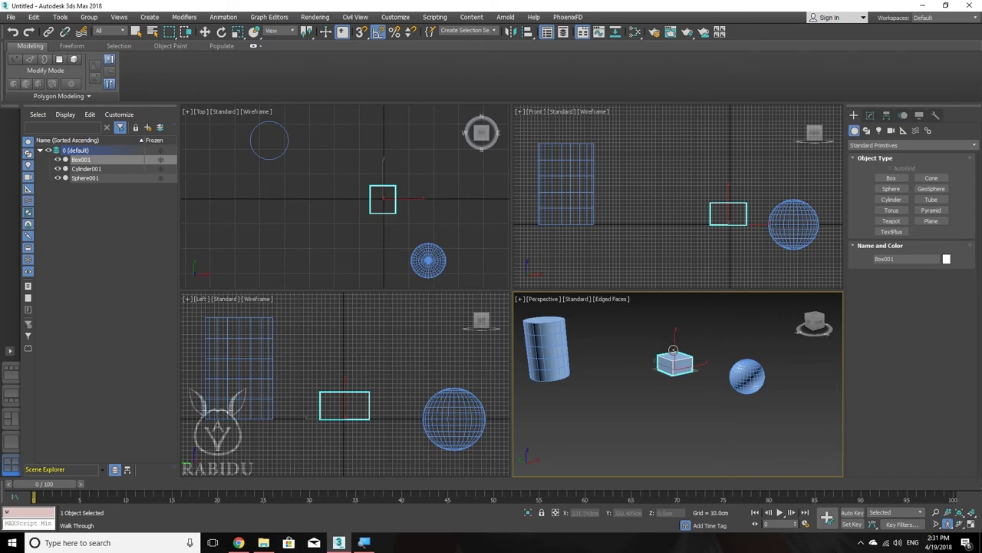
{"action": "left_click_drag", "start_coordinate": [673, 350], "coordinate": [671, 352]}
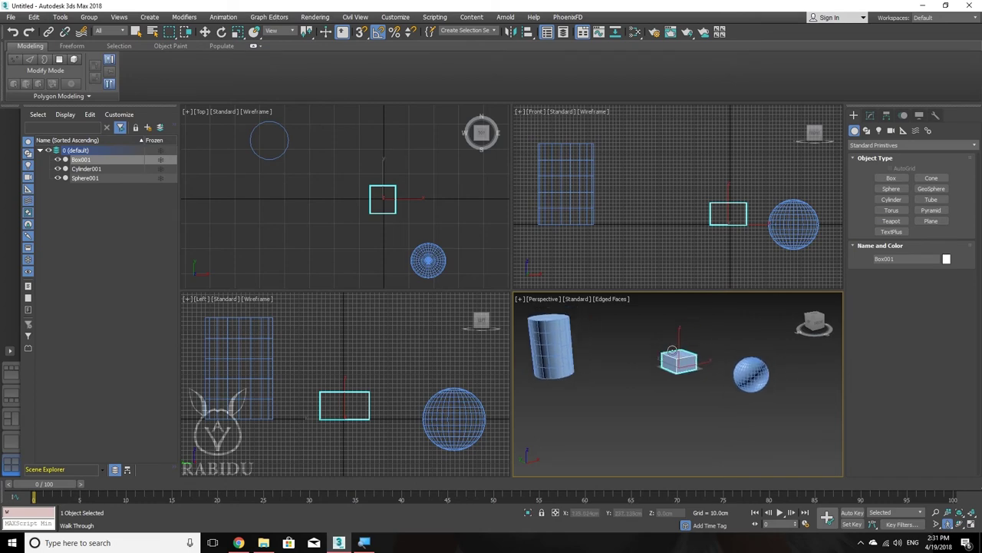
{"action": "key", "text": "s"}
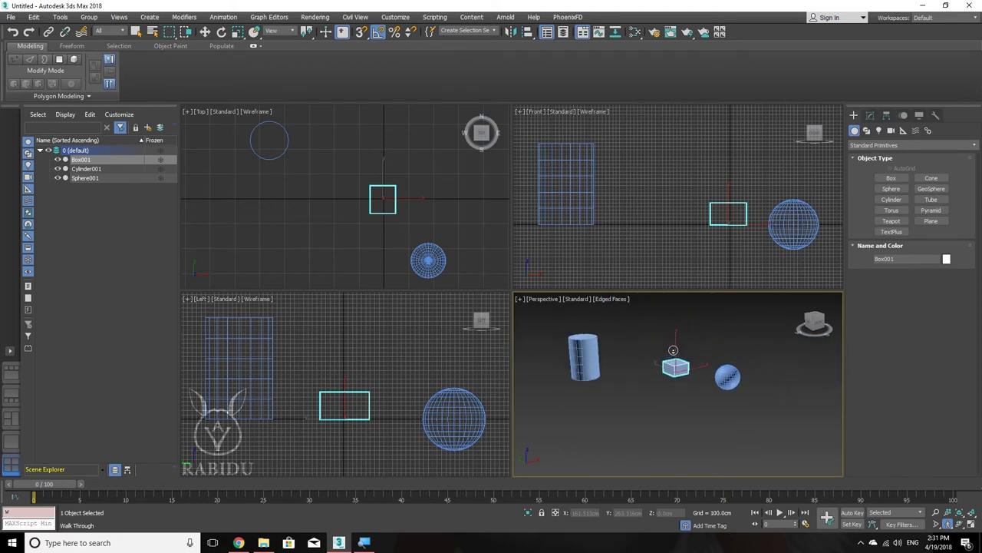
{"action": "key", "text": "w"}
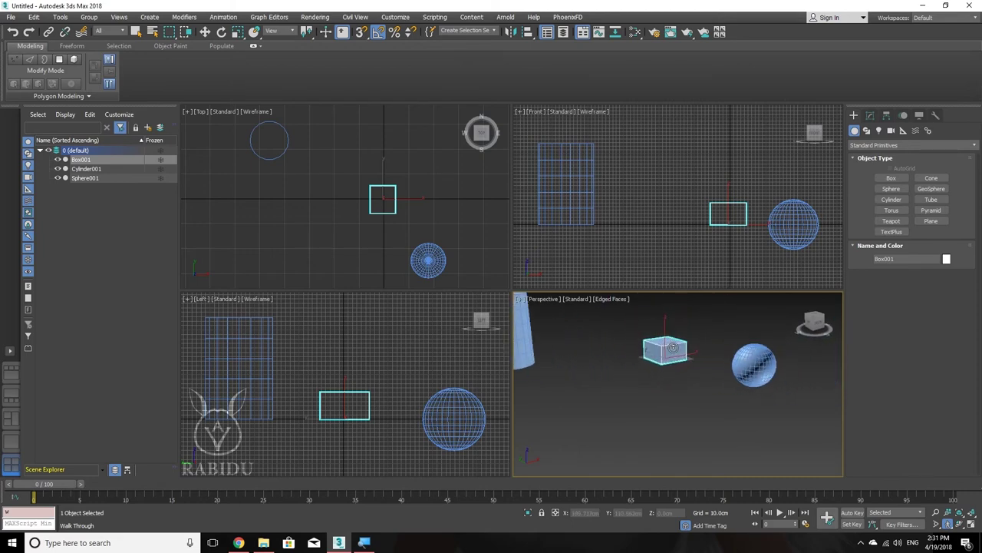
{"action": "key", "text": "w"}
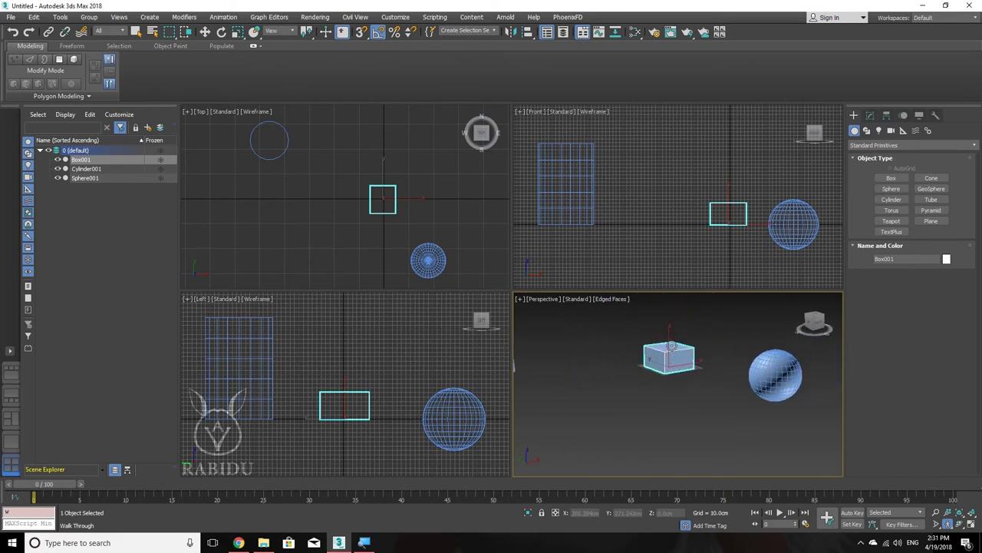
{"action": "key", "text": "s"}
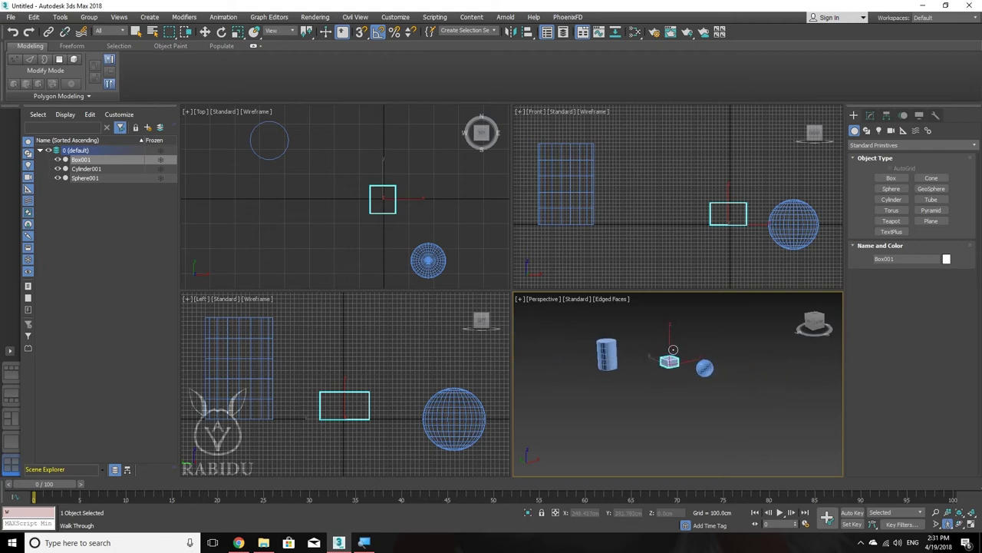
{"action": "key", "text": "w"}
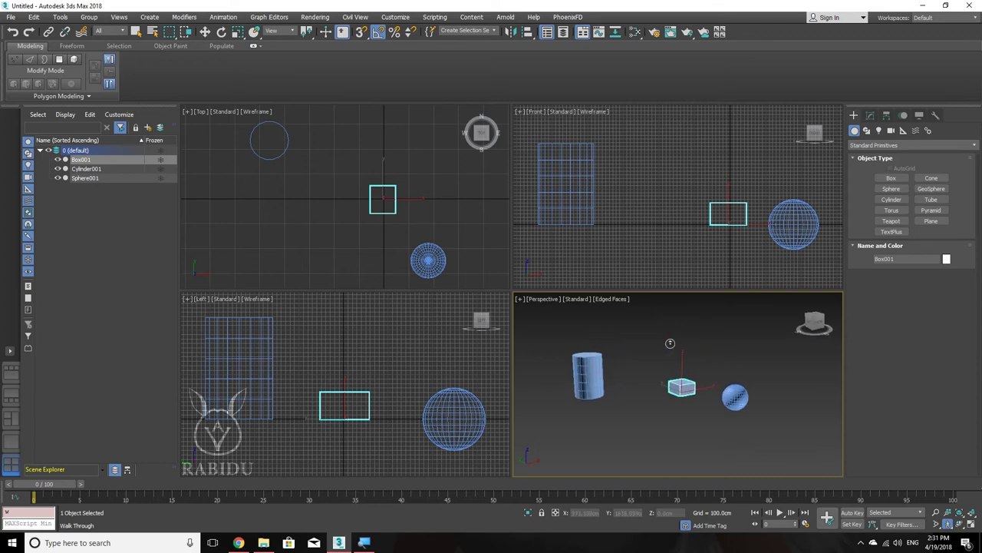
{"action": "key", "text": "s"}
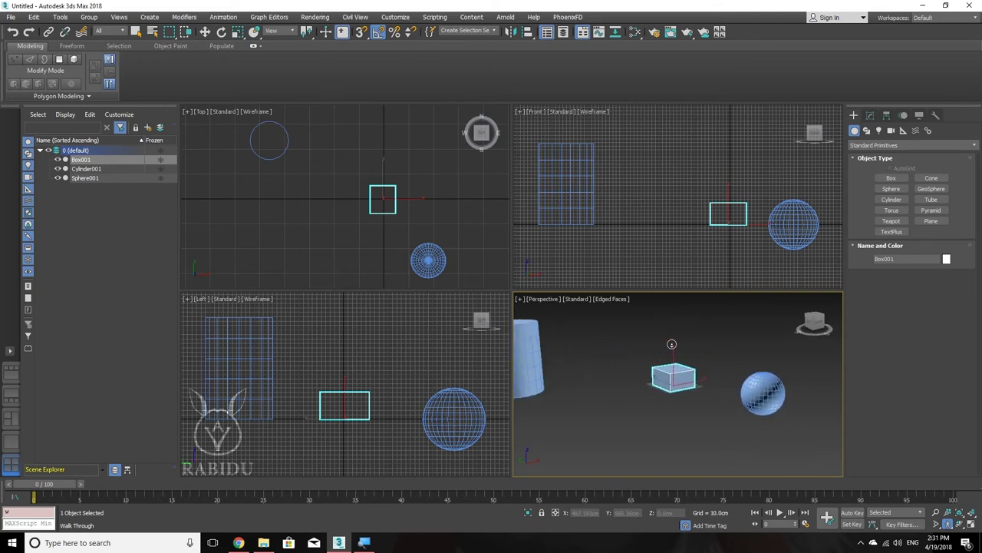
{"action": "key", "text": "w"}
{"action": "key", "text": "w"}
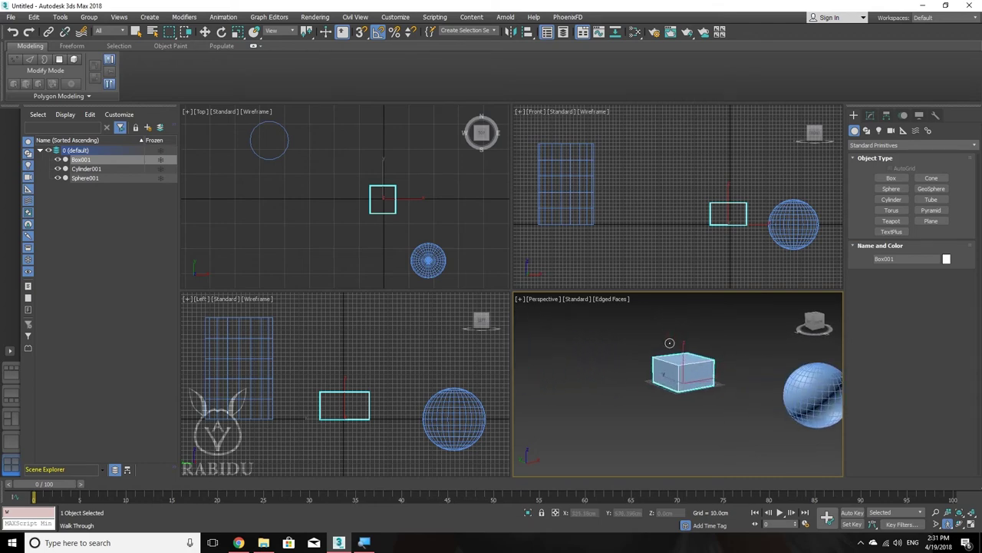
{"action": "key", "text": "s"}
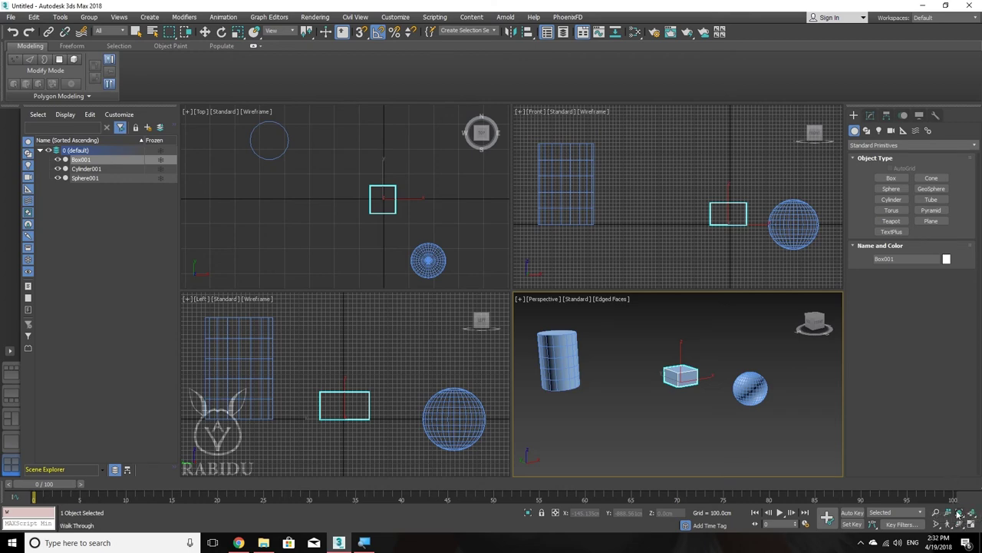
Orbit the Perspective view higher so the cylinder sits above the box and sphere, selecting the sphere.
{"action": "left_click", "coordinate": [962, 524]}
{"action": "mouse_move", "coordinate": [712, 401]}
{"action": "left_mouse_down"}
{"action": "mouse_move", "coordinate": [637, 370]}
{"action": "mouse_move", "coordinate": [649, 389]}
{"action": "mouse_move", "coordinate": [762, 414]}
{"action": "left_mouse_up"}
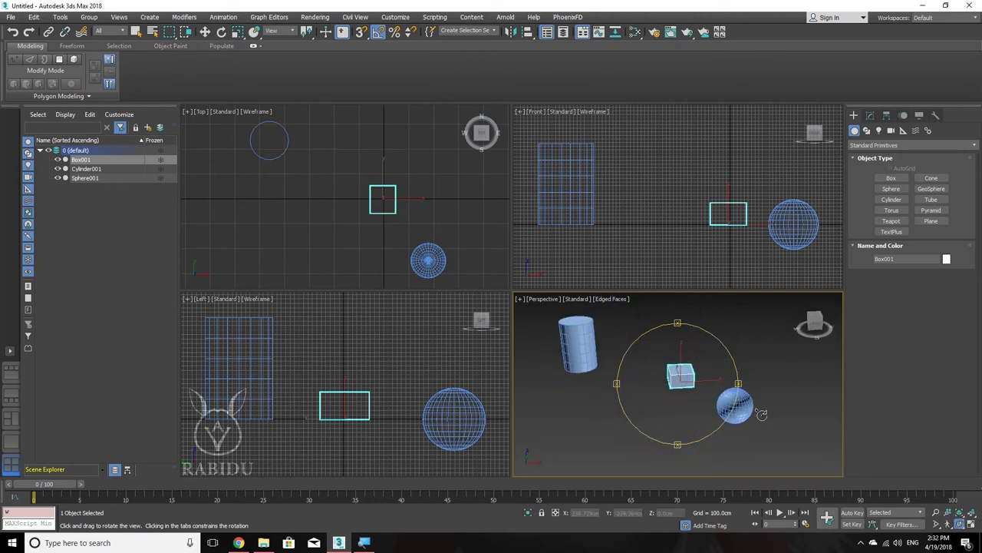
{"action": "key", "text": "w"}
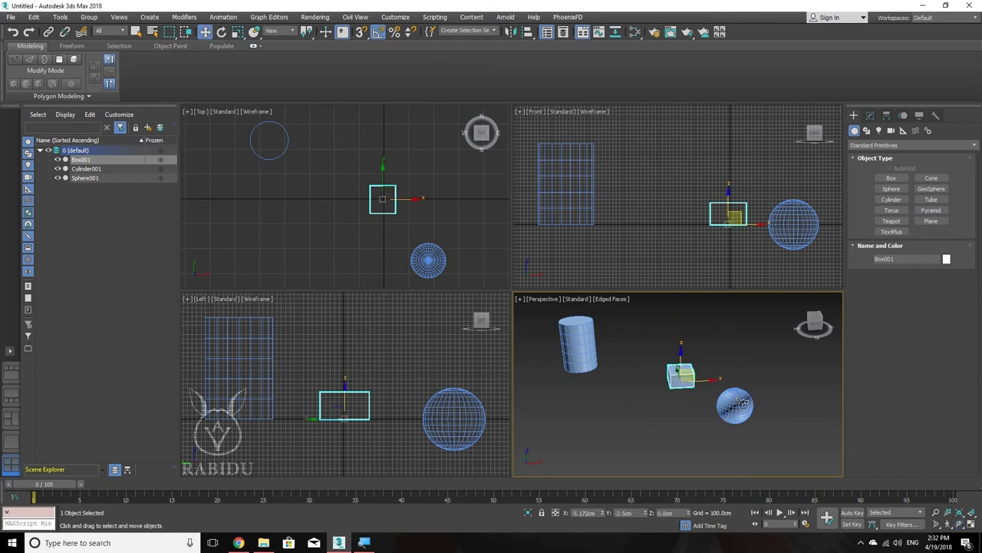
{"action": "left_click", "coordinate": [733, 397]}
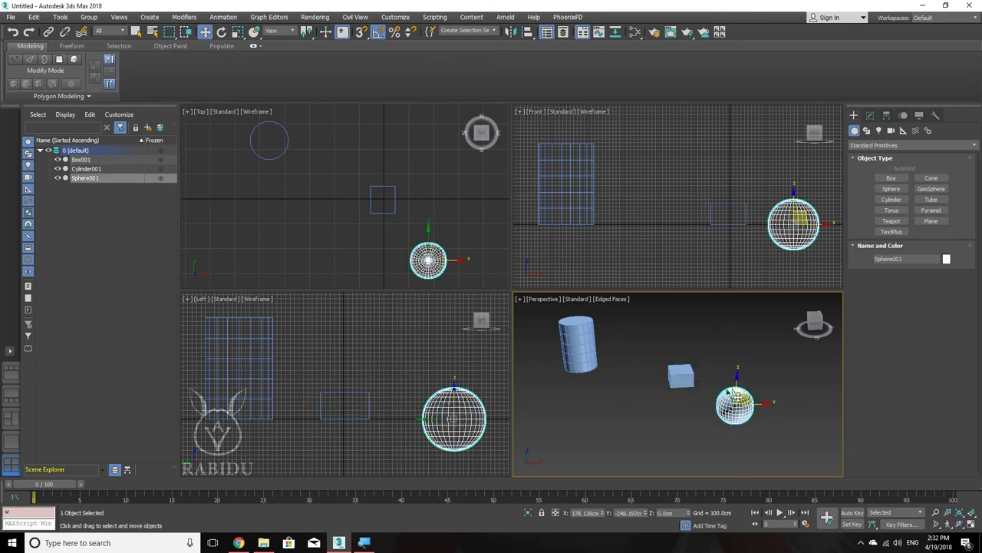
{"action": "left_click", "coordinate": [960, 524]}
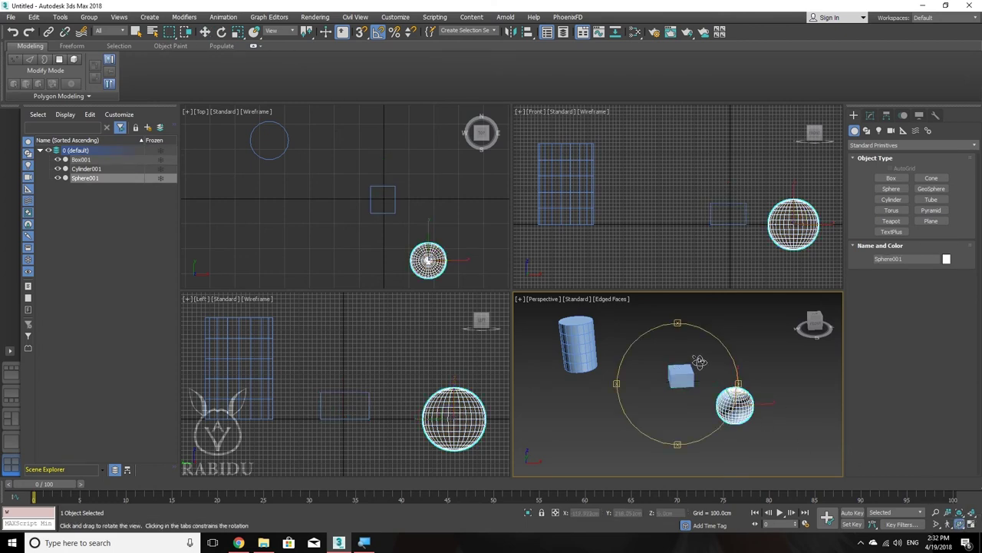
{"action": "left_click_drag", "start_coordinate": [699, 361], "coordinate": [661, 372]}
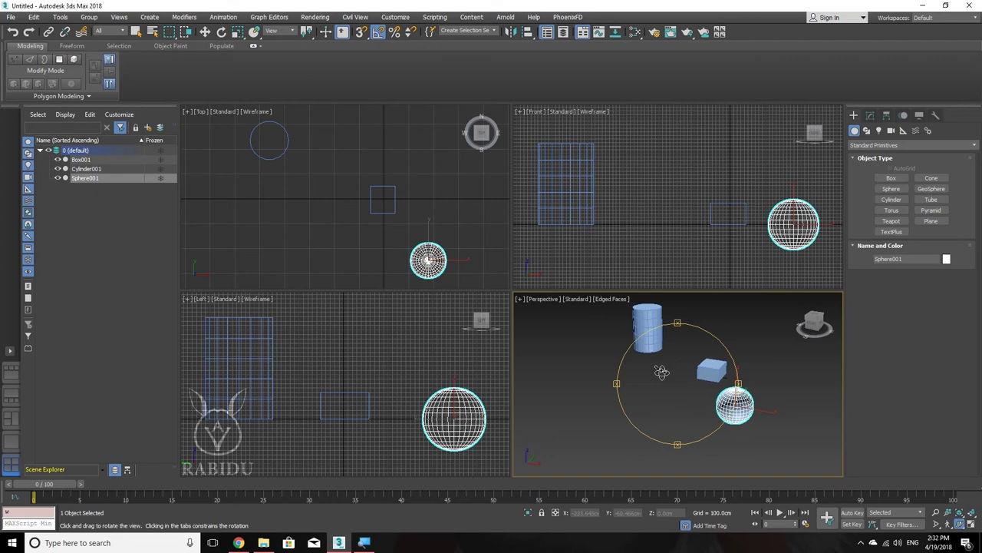
Select the cylinder and pan the Perspective view across the scene.
{"action": "key", "text": "w"}
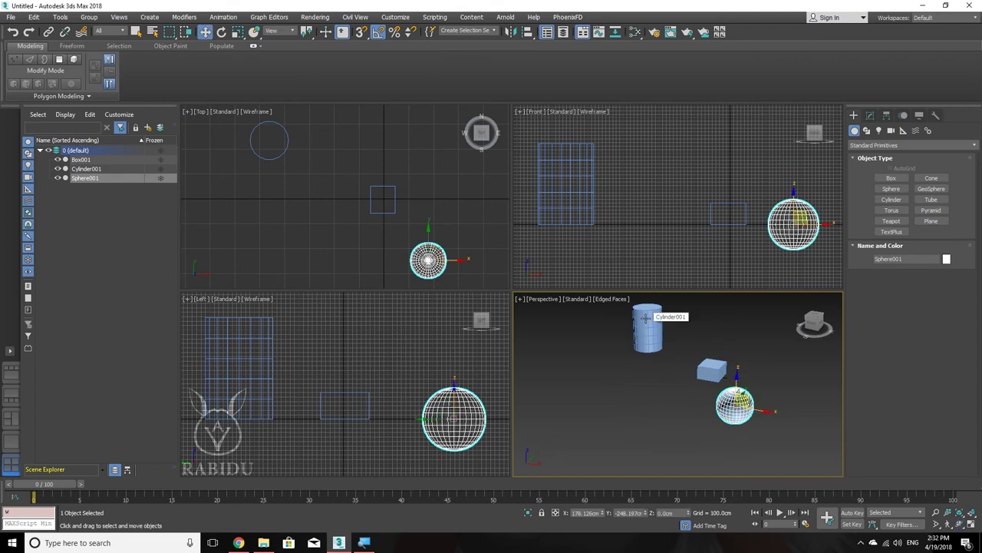
{"action": "left_click", "coordinate": [646, 317]}
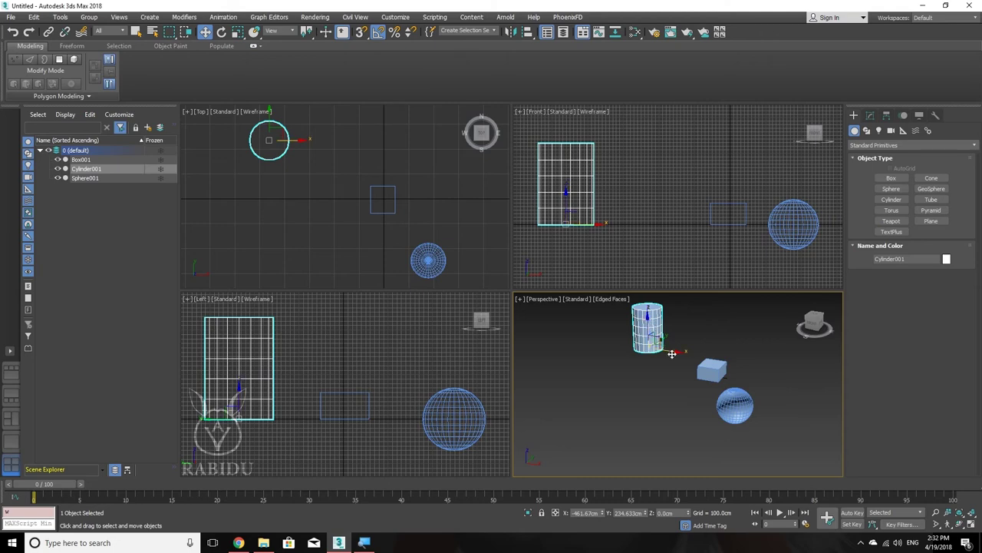
{"action": "mouse_move", "coordinate": [647, 317]}
{"action": "middle_mouse_down"}
{"action": "mouse_move", "coordinate": [652, 355]}
{"action": "mouse_move", "coordinate": [598, 360]}
{"action": "middle_mouse_up"}
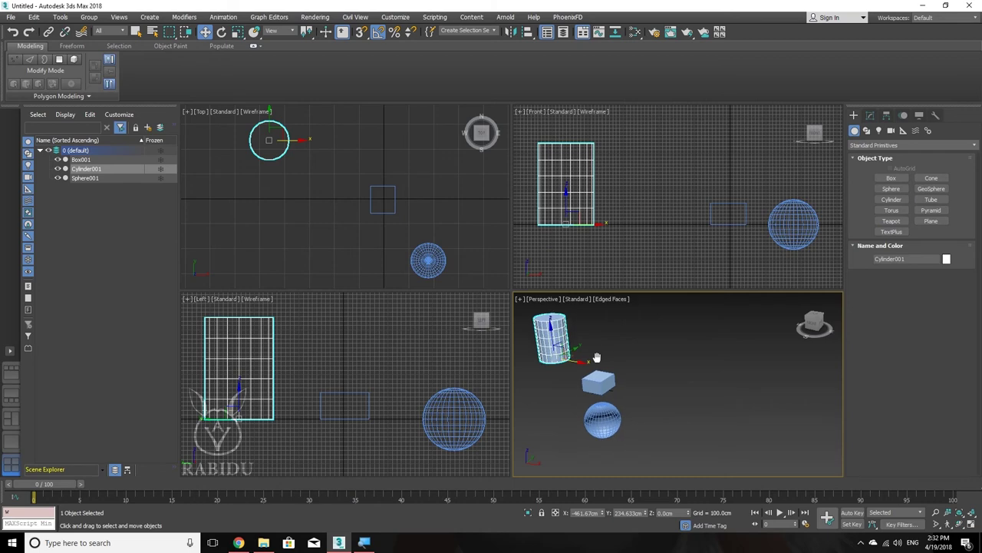
Orbit the view so the cylinder tilts at upper left, then select the box.
{"action": "left_click", "coordinate": [959, 524]}
{"action": "mouse_move", "coordinate": [666, 365]}
{"action": "left_mouse_down"}
{"action": "mouse_move", "coordinate": [772, 379]}
{"action": "mouse_move", "coordinate": [762, 427]}
{"action": "mouse_move", "coordinate": [744, 405]}
{"action": "mouse_move", "coordinate": [603, 340]}
{"action": "mouse_move", "coordinate": [618, 345]}
{"action": "mouse_move", "coordinate": [576, 372]}
{"action": "mouse_move", "coordinate": [581, 386]}
{"action": "mouse_move", "coordinate": [693, 372]}
{"action": "left_mouse_up"}
{"action": "key", "text": "w"}
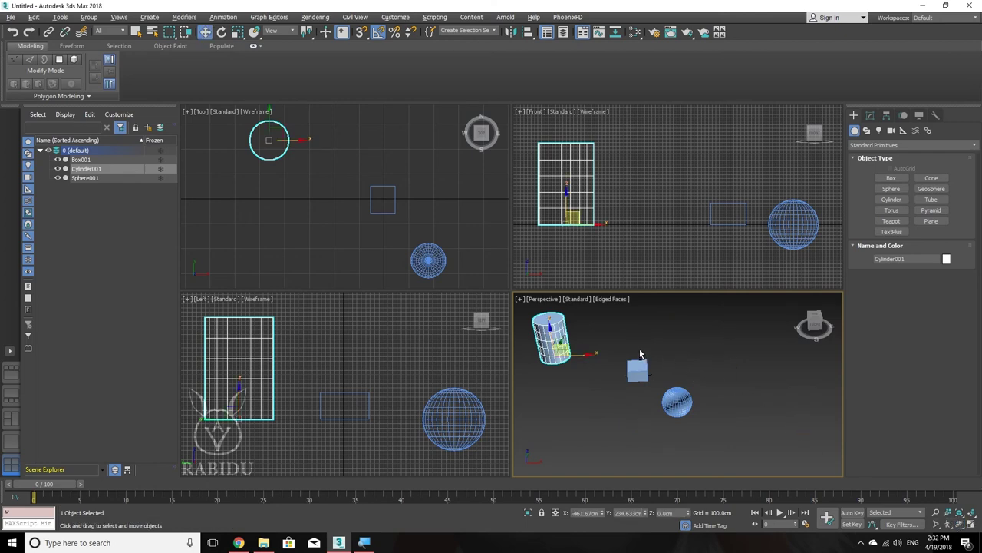
{"action": "mouse_move", "coordinate": [702, 347]}
{"action": "middle_mouse_down", "text": "alt"}
{"action": "mouse_move", "coordinate": [599, 371]}
{"action": "mouse_move", "coordinate": [696, 348]}
{"action": "middle_mouse_up", "text": "alt"}
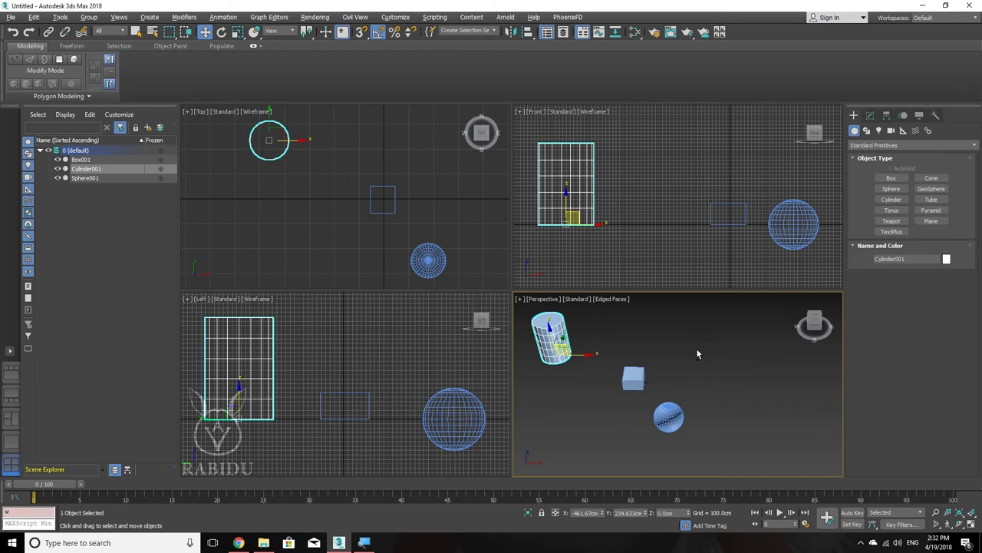
{"action": "left_click", "coordinate": [634, 374]}
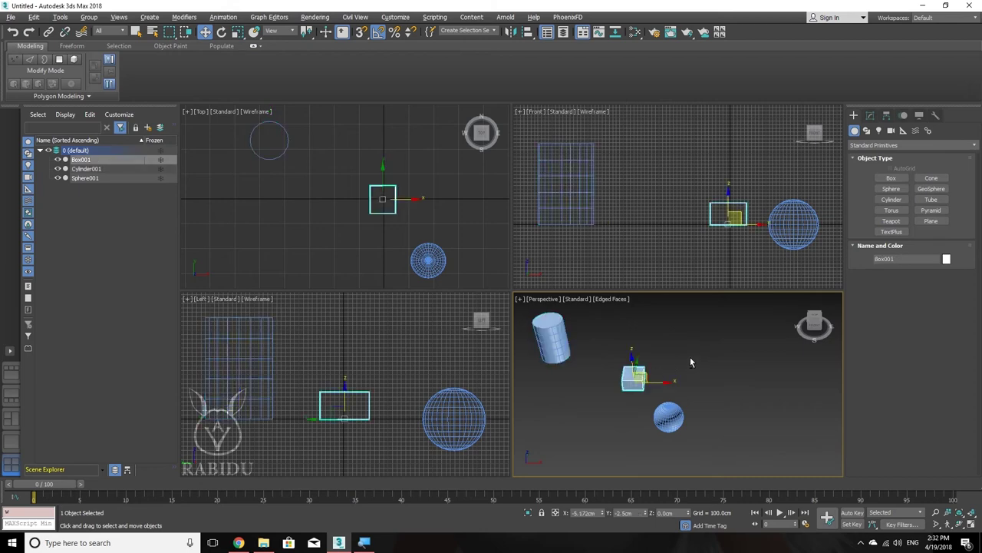
Orbit the Perspective view, deselect the box, and zoom in closer on the three primitives.
{"action": "mouse_move", "coordinate": [690, 355]}
{"action": "middle_mouse_down", "text": "alt"}
{"action": "mouse_move", "coordinate": [527, 398]}
{"action": "mouse_move", "coordinate": [559, 421]}
{"action": "mouse_move", "coordinate": [685, 378]}
{"action": "mouse_move", "coordinate": [705, 355]}
{"action": "mouse_move", "coordinate": [693, 344]}
{"action": "mouse_move", "coordinate": [700, 340]}
{"action": "middle_mouse_up", "text": "alt"}
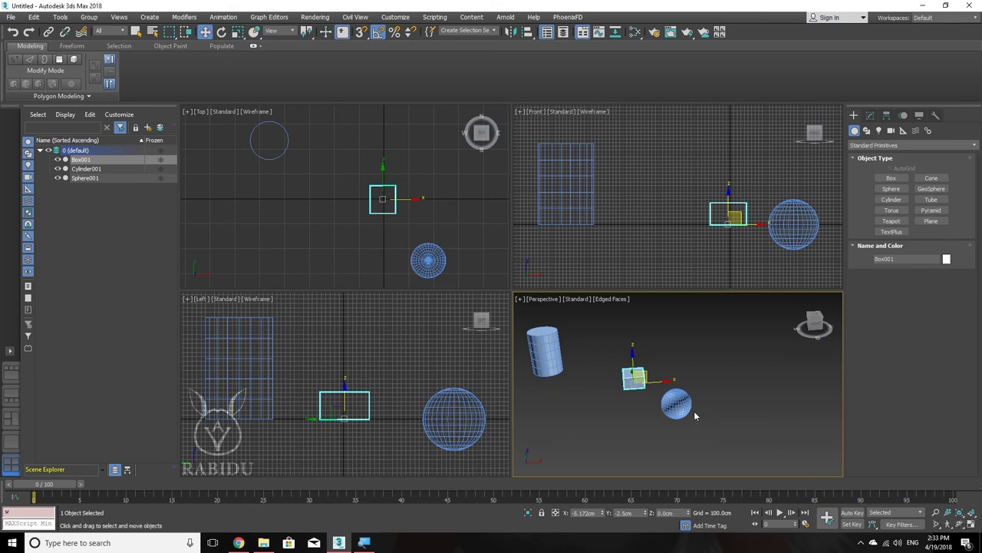
{"action": "left_click", "coordinate": [721, 361]}
{"action": "scroll", "coordinate": [722, 362], "scroll_direction": "up", "scroll_amount": 2}
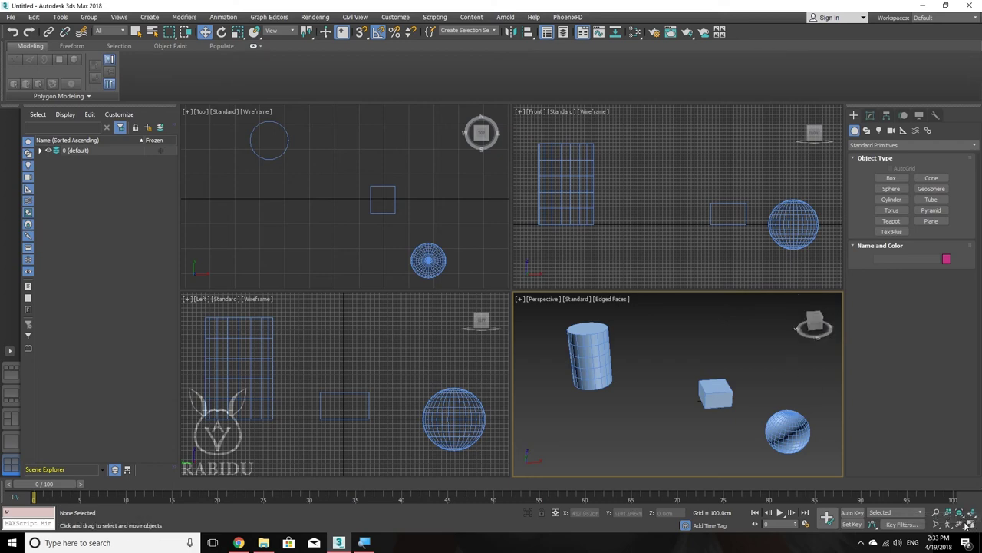
Toggle the Perspective and Front views between maximized and the four-viewport layout with Alt+W.
{"action": "left_click", "coordinate": [971, 528]}
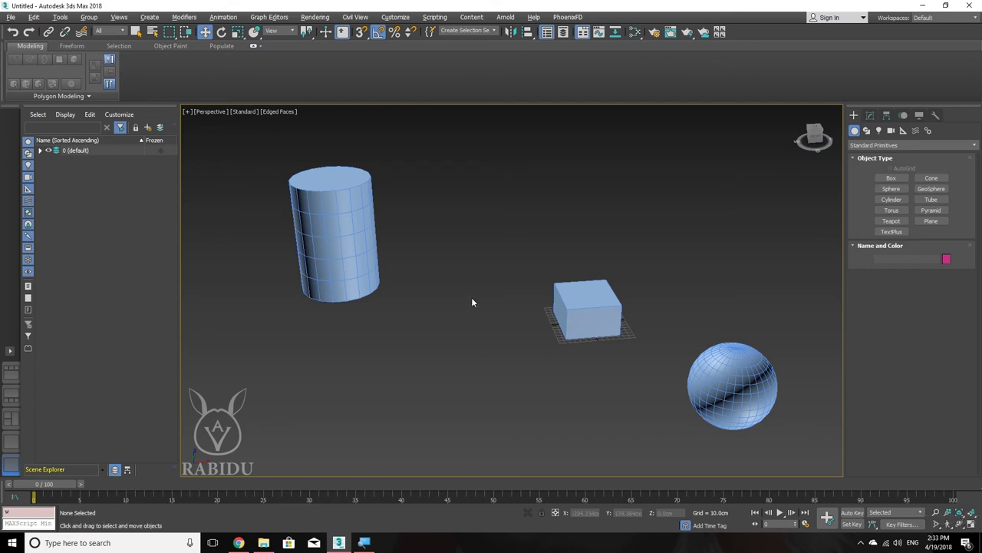
{"action": "key", "text": "alt+w"}
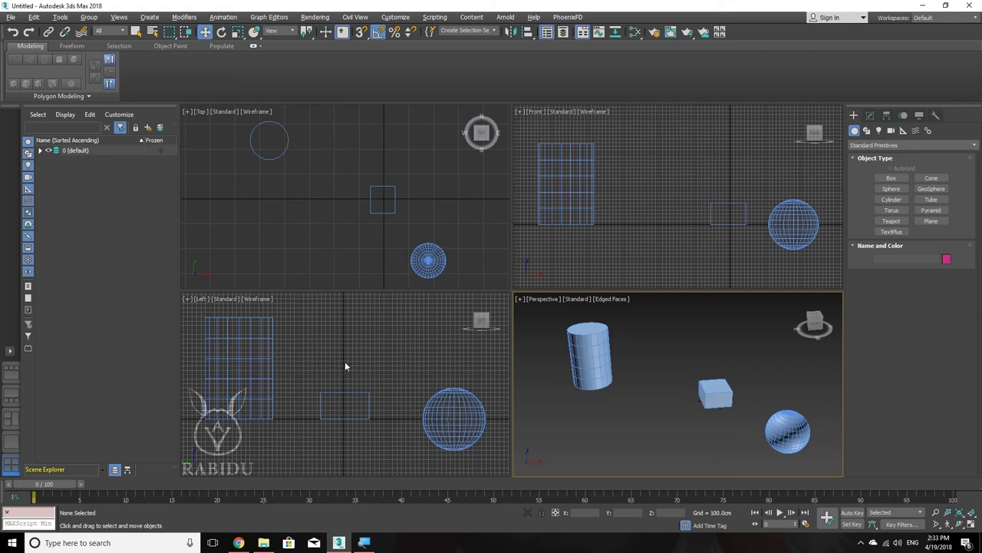
{"action": "left_click", "coordinate": [675, 199]}
{"action": "key", "text": "alt+w"}
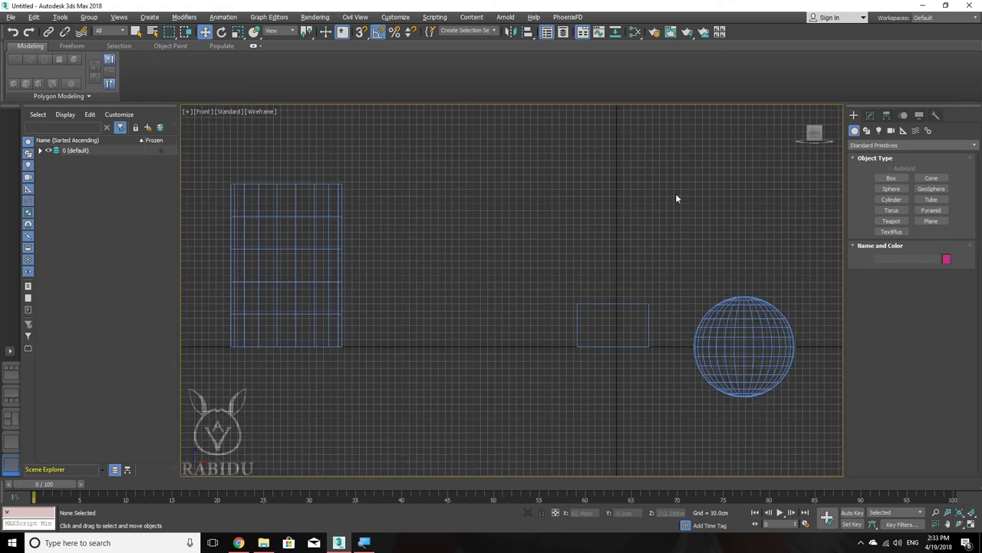
{"action": "key", "text": "alt+w"}
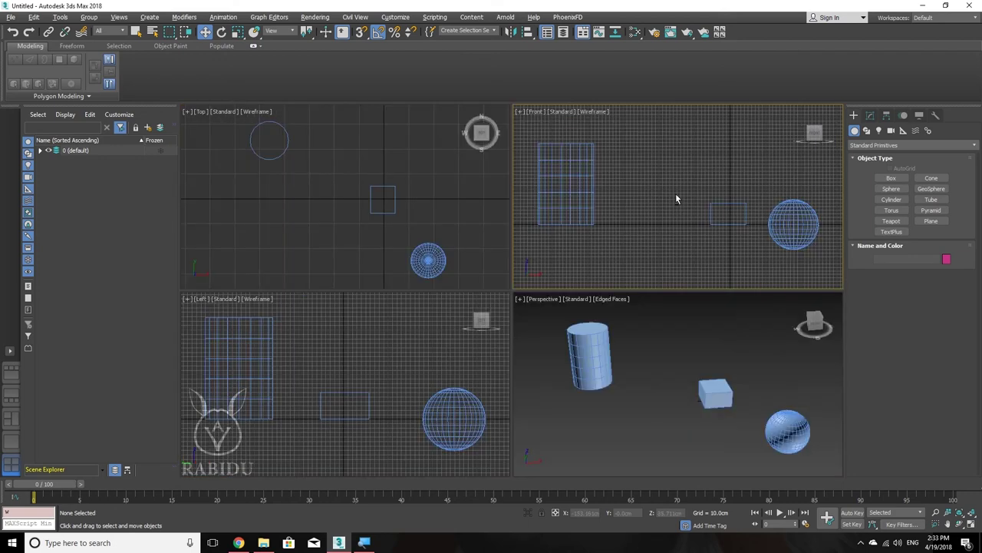
Maximize and restore the Top and Left views, ending in four viewports.
{"action": "left_click", "coordinate": [355, 200]}
{"action": "key", "text": "alt+w"}
{"action": "key", "text": "alt+w"}
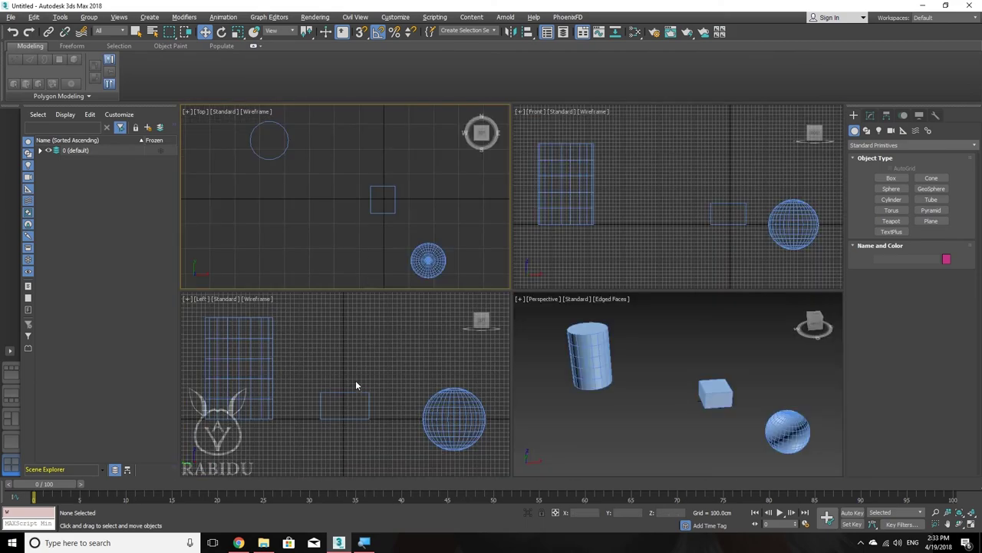
{"action": "left_click", "coordinate": [355, 380]}
{"action": "key", "text": "alt+w"}
{"action": "key", "text": "alt+w"}
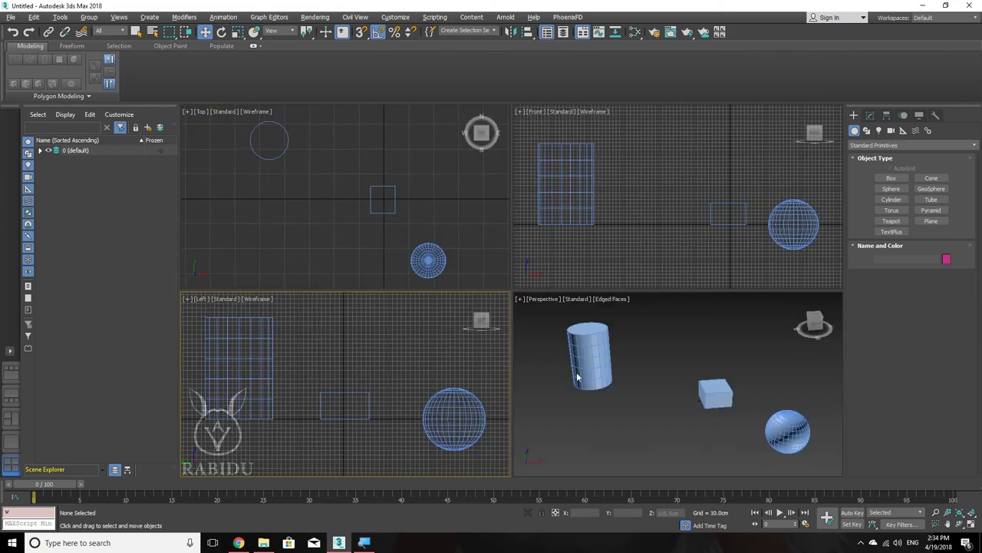
{"action": "left_click", "coordinate": [644, 368]}
{"action": "key", "text": "alt+w"}
{"action": "key", "text": "alt+w"}
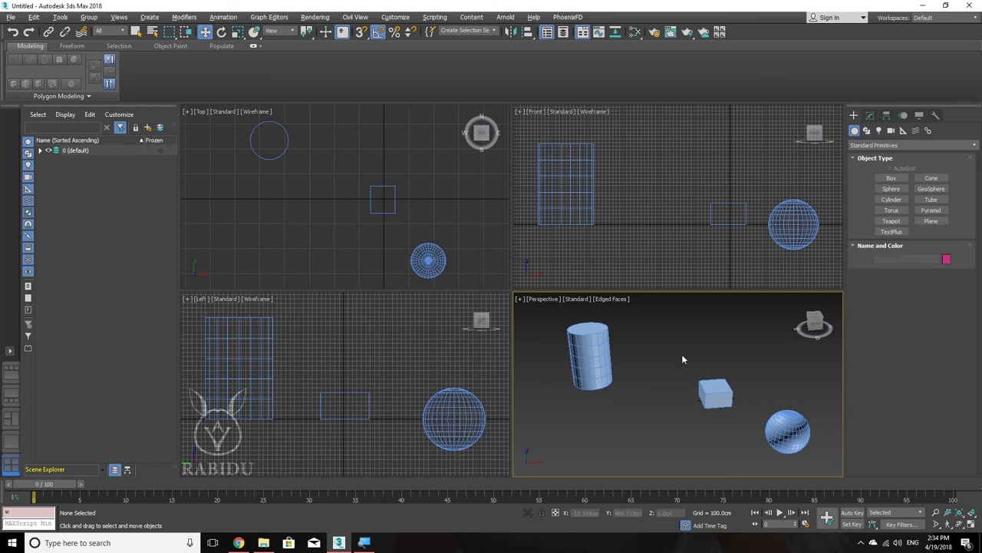
{"action": "left_click", "coordinate": [715, 389]}
{"action": "key", "text": "ctrl+x"}
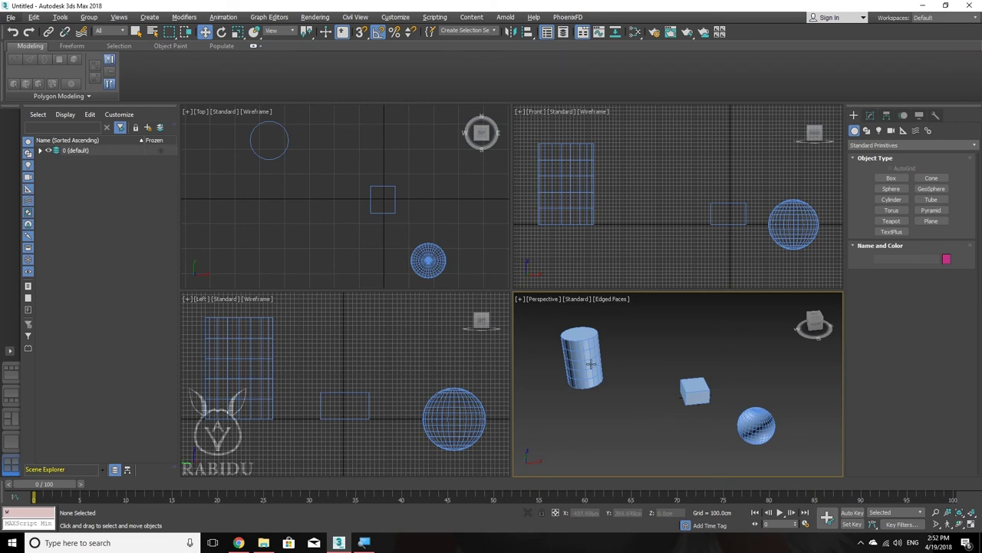
Toggle Edged Faces off and on with F4 and check the Perspective shading menu.
{"action": "key", "text": "F4"}
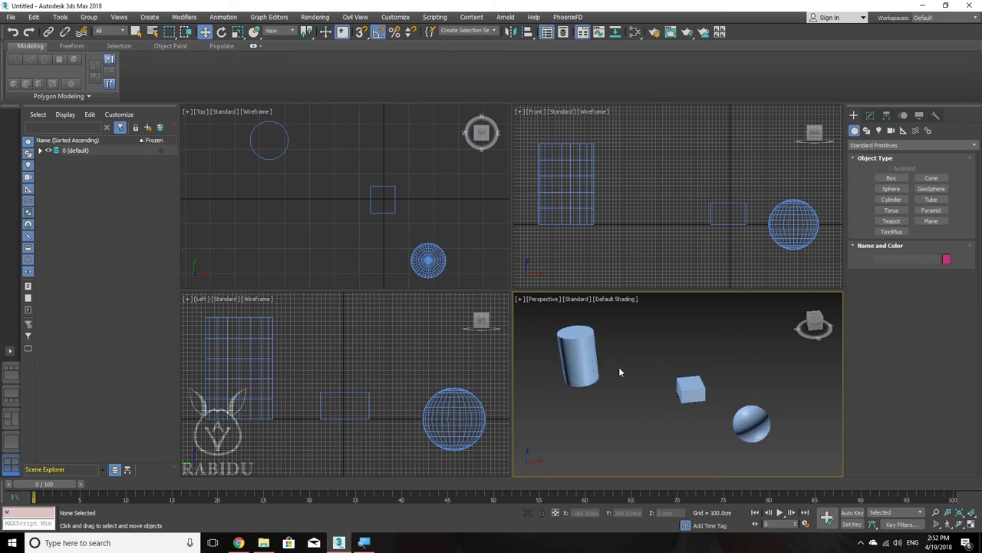
{"action": "key", "text": "F4"}
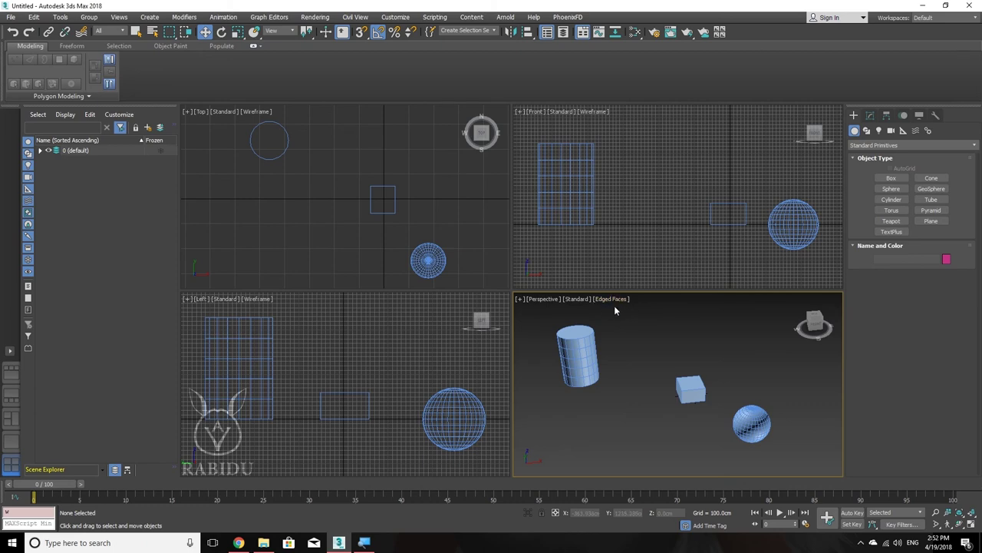
{"action": "left_click", "coordinate": [622, 300]}
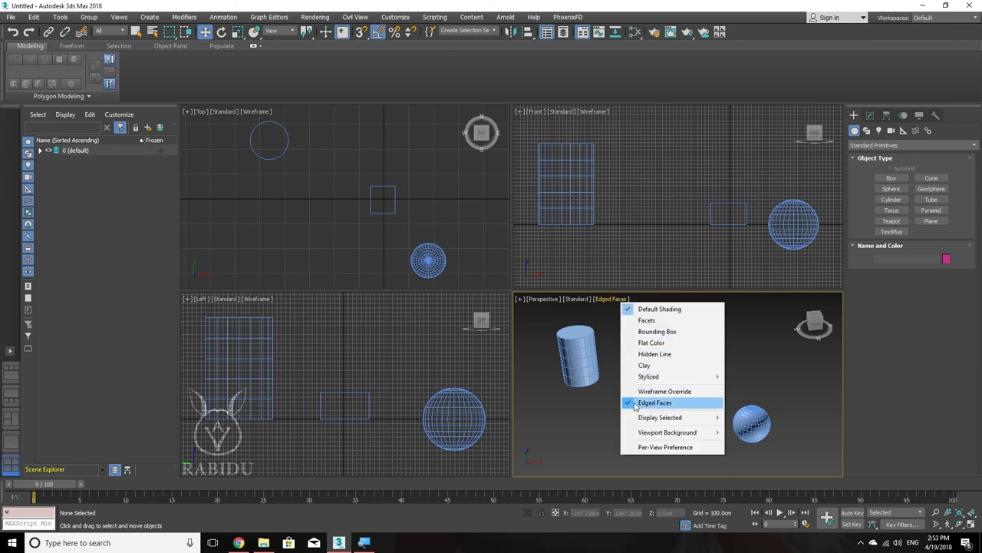
{"action": "left_click", "coordinate": [647, 403]}
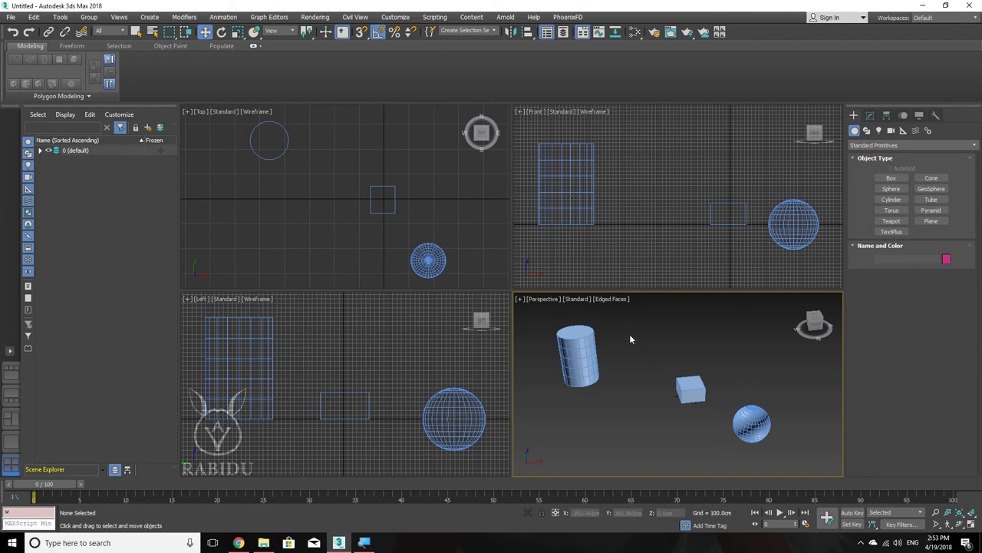
Try Wireframe Override and F3, ending in Default Shading without edge lines.
{"action": "key", "text": "F3"}
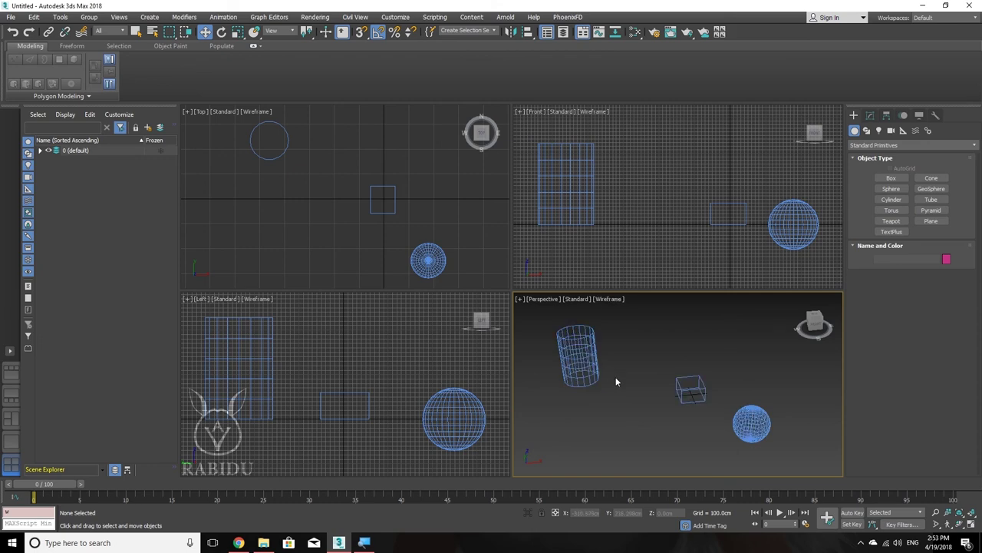
{"action": "key", "text": "F3"}
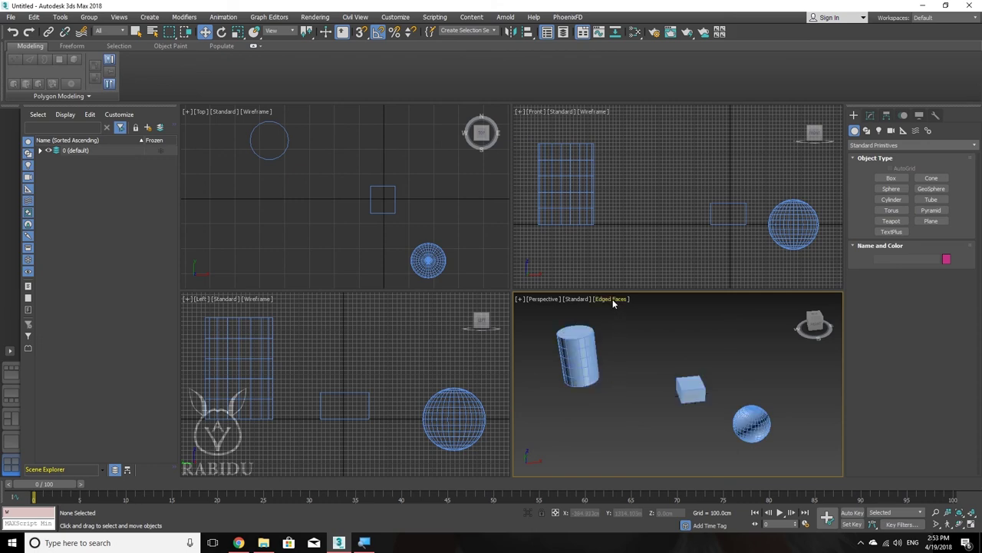
{"action": "left_click", "coordinate": [613, 300]}
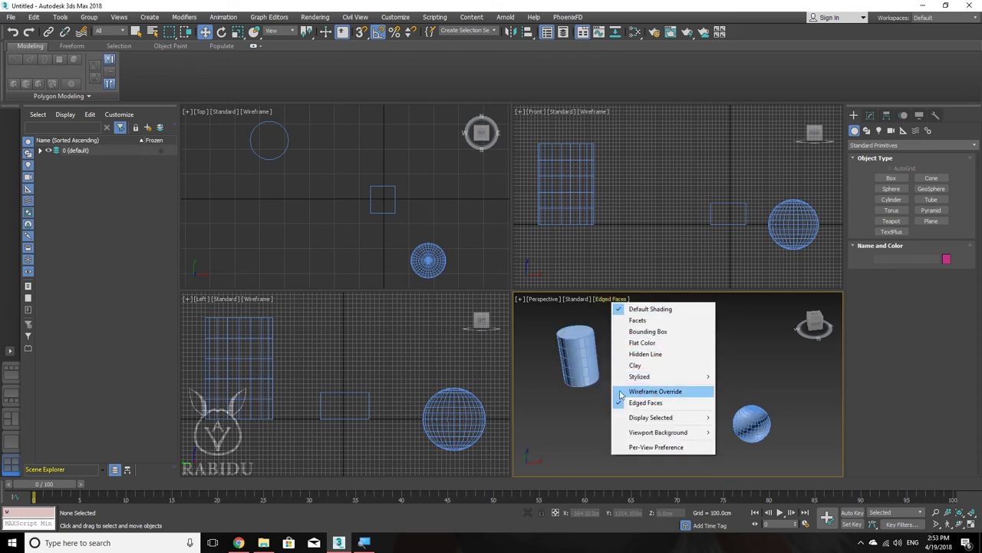
{"action": "left_click", "coordinate": [647, 392]}
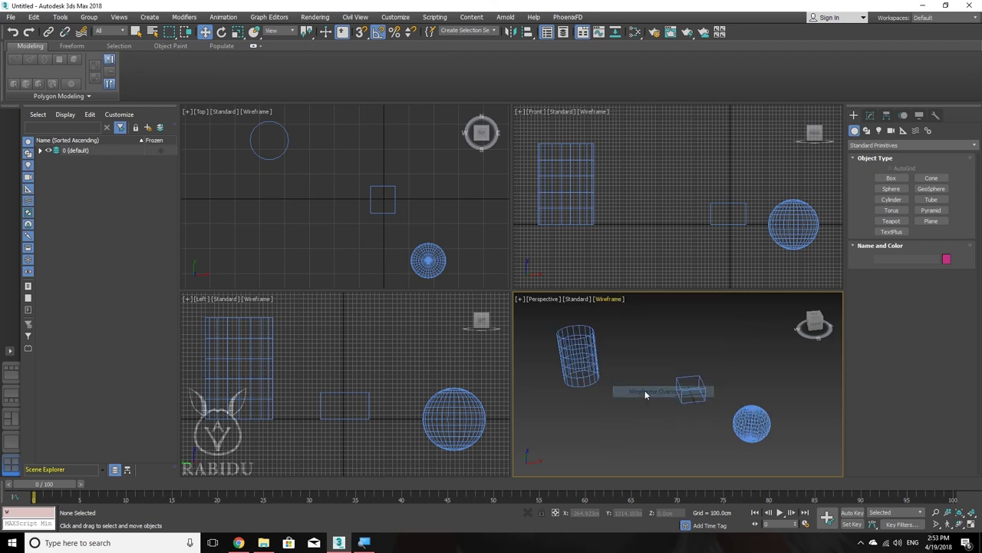
{"action": "key", "text": "F3"}
{"action": "key", "text": "F3"}
{"action": "key", "text": "F3"}
{"action": "key", "text": "F3"}
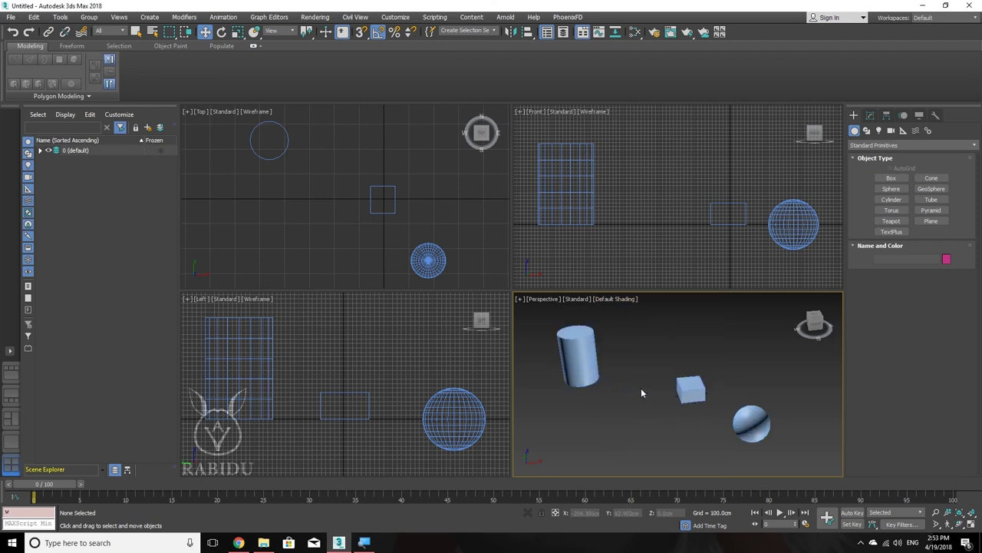
{"action": "key", "text": "F3"}
{"action": "key", "text": "F3"}
{"action": "key", "text": "F3"}
Switch the Perspective viewport from Standard to the High Quality preset and orbit to inspect it.
{"action": "left_click", "coordinate": [578, 297]}
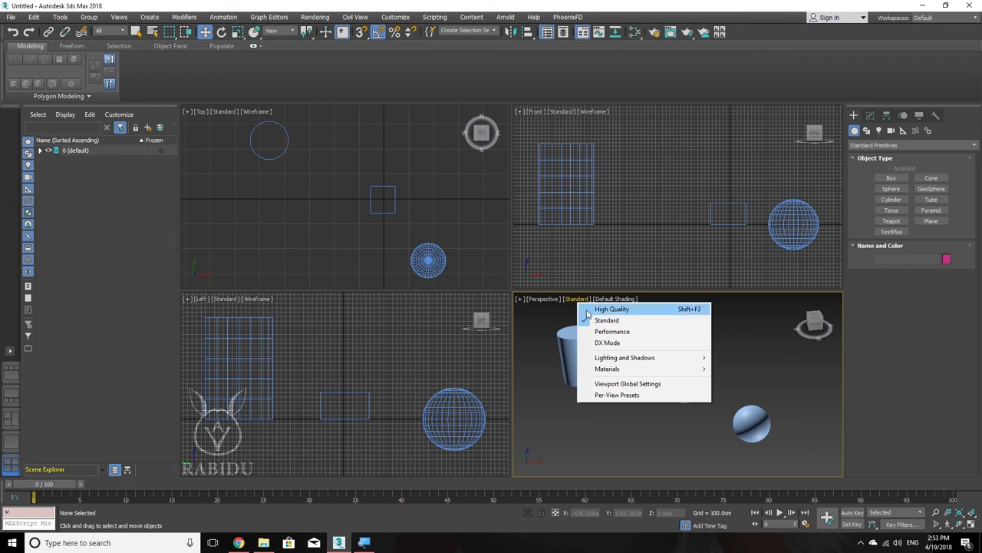
{"action": "left_click", "coordinate": [623, 309]}
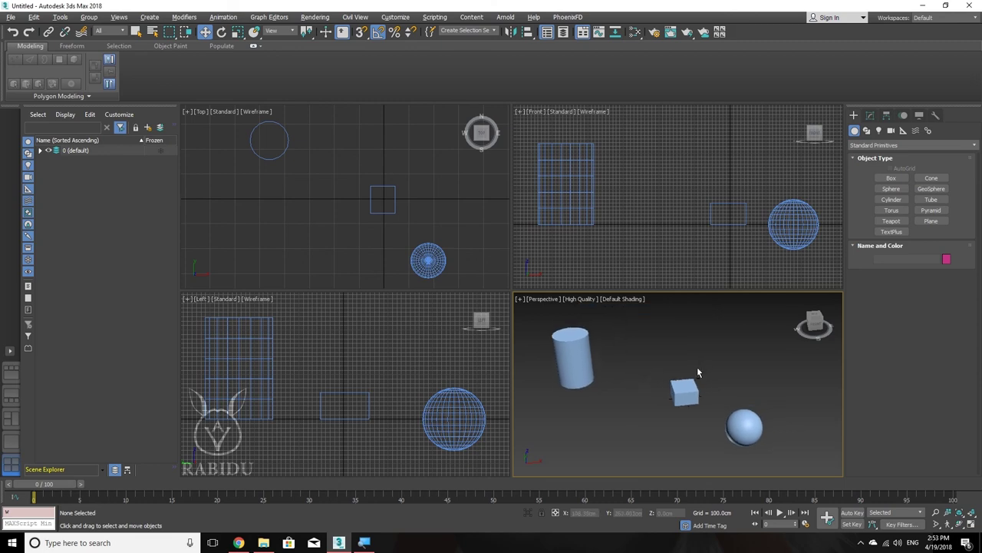
{"action": "mouse_move", "coordinate": [697, 366]}
{"action": "middle_mouse_down", "text": "alt"}
{"action": "mouse_move", "coordinate": [643, 364]}
{"action": "mouse_move", "coordinate": [605, 334]}
{"action": "mouse_move", "coordinate": [586, 334]}
{"action": "mouse_move", "coordinate": [574, 349]}
{"action": "mouse_move", "coordinate": [641, 361]}
{"action": "mouse_move", "coordinate": [719, 363]}
{"action": "mouse_move", "coordinate": [693, 345]}
{"action": "mouse_move", "coordinate": [731, 355]}
{"action": "mouse_move", "coordinate": [636, 345]}
{"action": "mouse_move", "coordinate": [720, 354]}
{"action": "mouse_move", "coordinate": [695, 358]}
{"action": "middle_mouse_up", "text": "alt"}
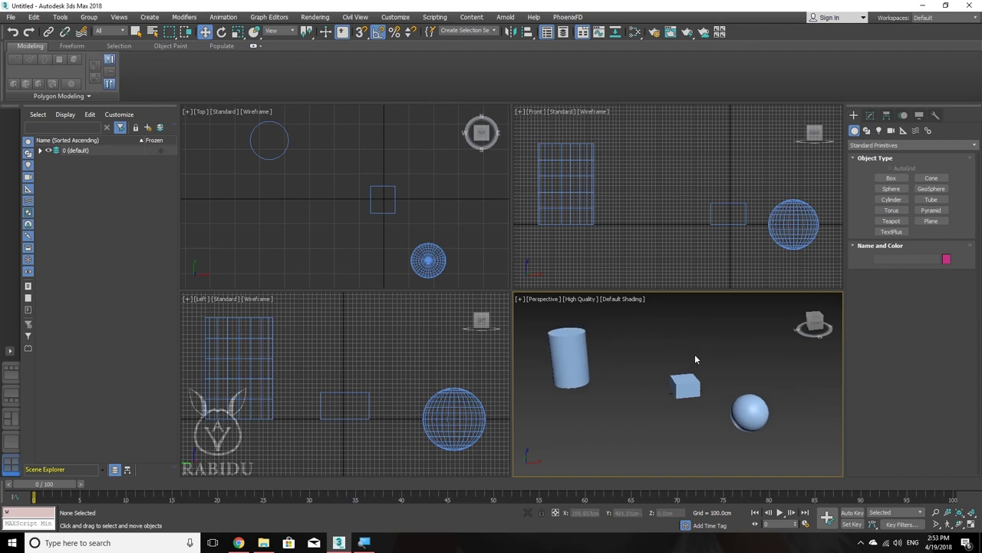
{"action": "left_click", "coordinate": [589, 299]}
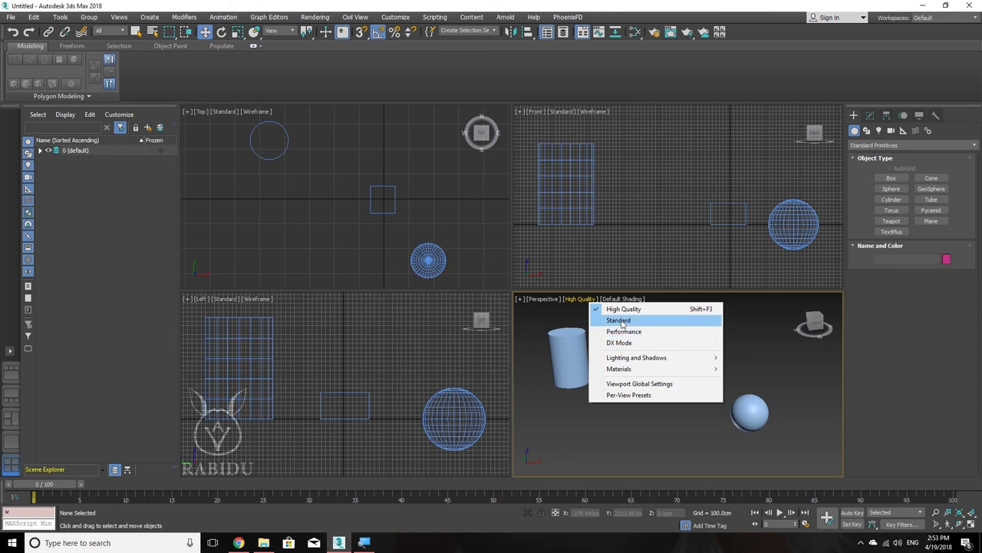
{"action": "left_click", "coordinate": [622, 321]}
{"action": "left_click", "coordinate": [583, 299]}
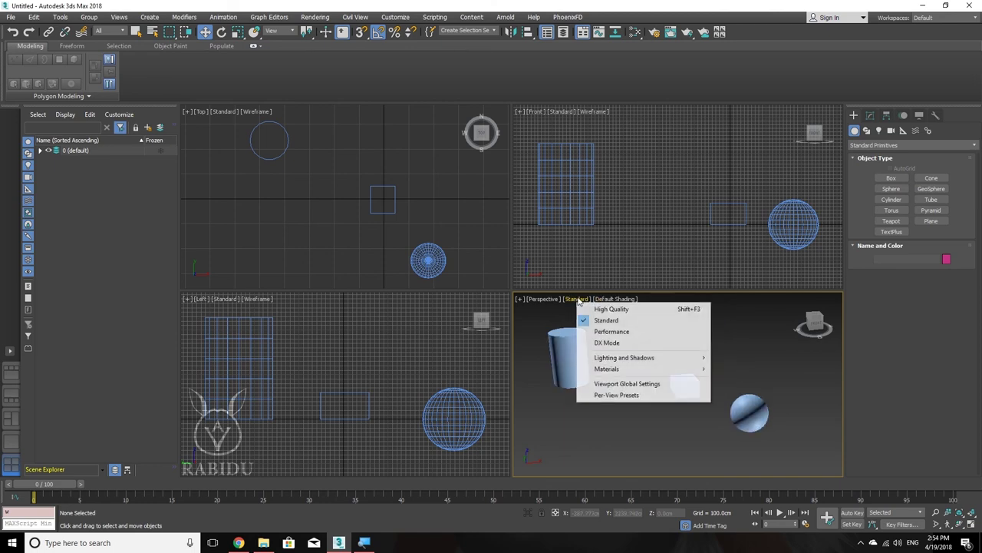
{"action": "left_click", "coordinate": [600, 332]}
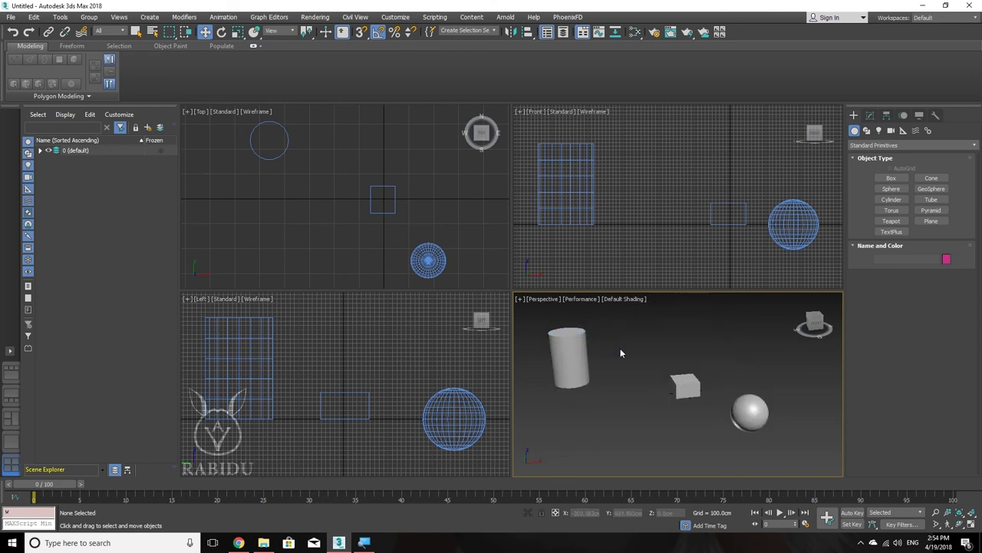
{"action": "mouse_move", "coordinate": [684, 372]}
{"action": "middle_mouse_down", "text": "alt"}
{"action": "mouse_move", "coordinate": [710, 375]}
{"action": "mouse_move", "coordinate": [626, 352]}
{"action": "mouse_move", "coordinate": [602, 357]}
{"action": "mouse_move", "coordinate": [707, 376]}
{"action": "middle_mouse_up", "text": "alt"}
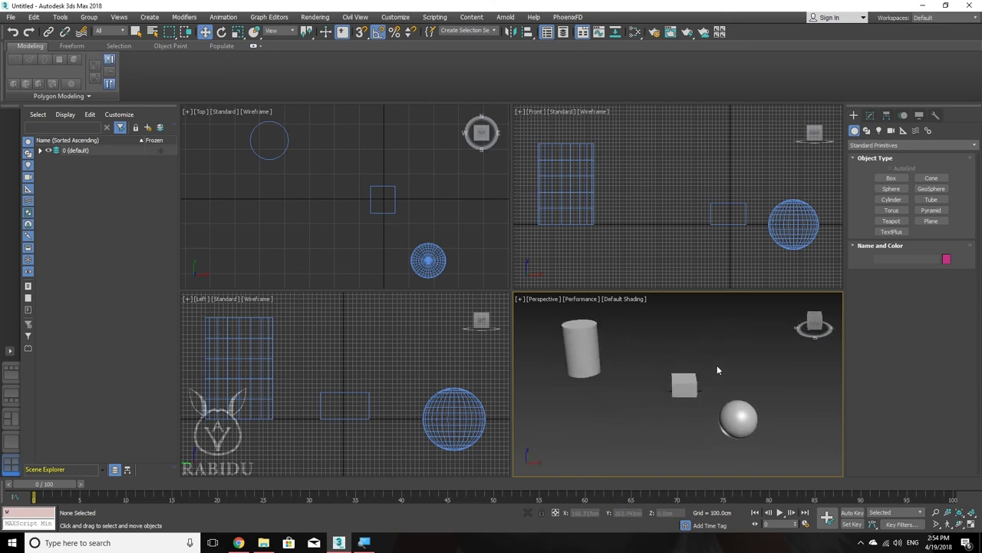
{"action": "left_click", "coordinate": [587, 298]}
{"action": "left_click", "coordinate": [623, 343]}
{"action": "mouse_move", "coordinate": [667, 367]}
{"action": "middle_mouse_down", "text": "alt"}
{"action": "mouse_move", "coordinate": [602, 349]}
{"action": "mouse_move", "coordinate": [608, 334]}
{"action": "mouse_move", "coordinate": [718, 357]}
{"action": "middle_mouse_up", "text": "alt"}
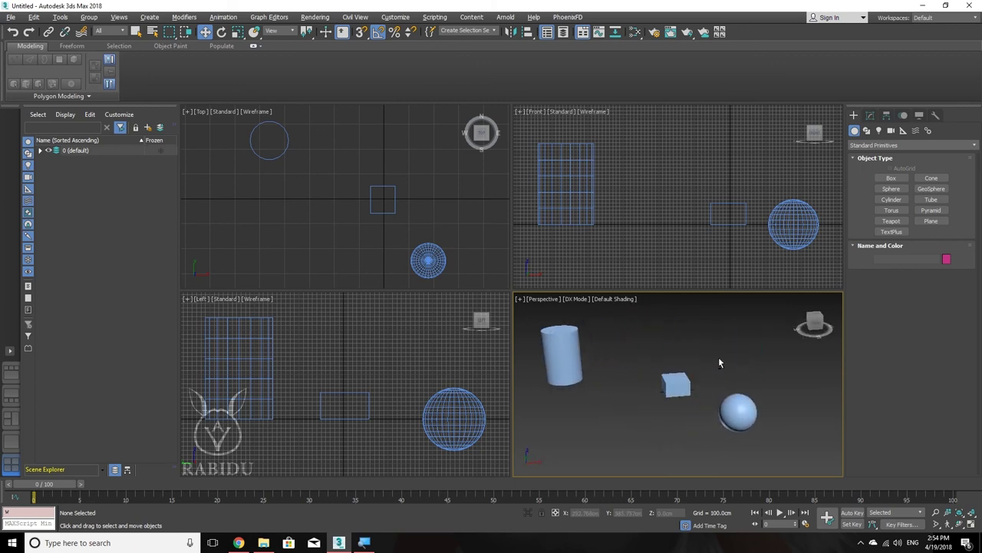
{"action": "left_click", "coordinate": [583, 299]}
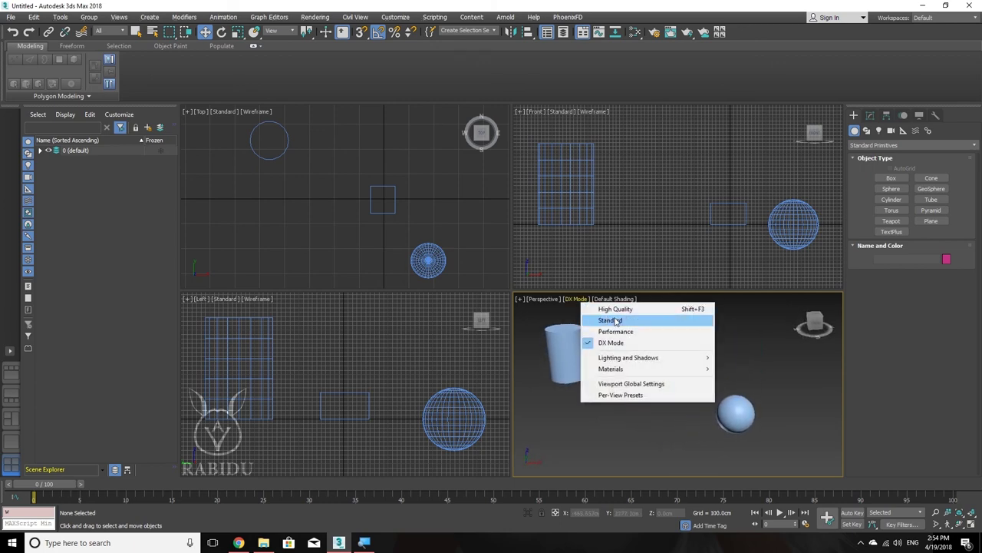
{"action": "left_click", "coordinate": [618, 309]}
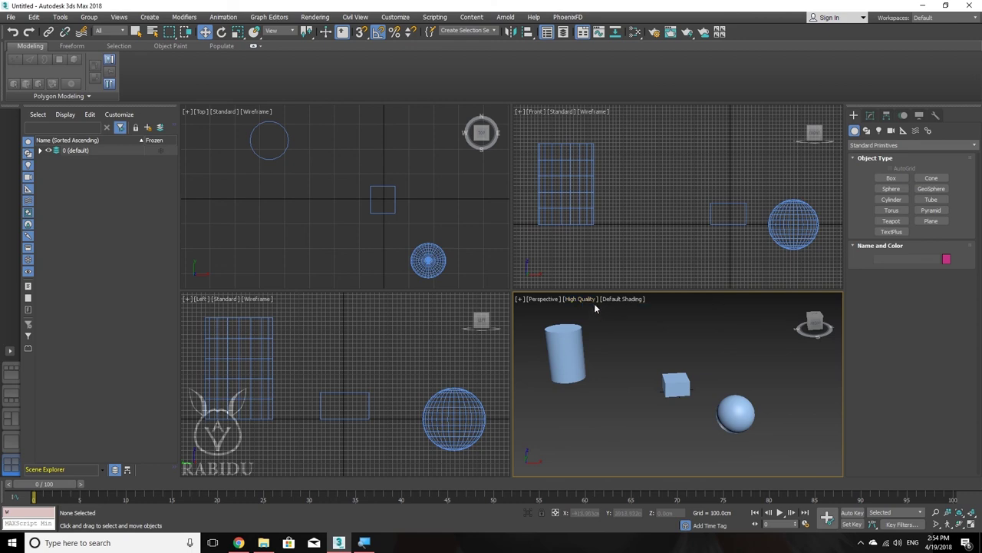
{"action": "middle_click_drag", "start_coordinate": [604, 317], "coordinate": [639, 343]}
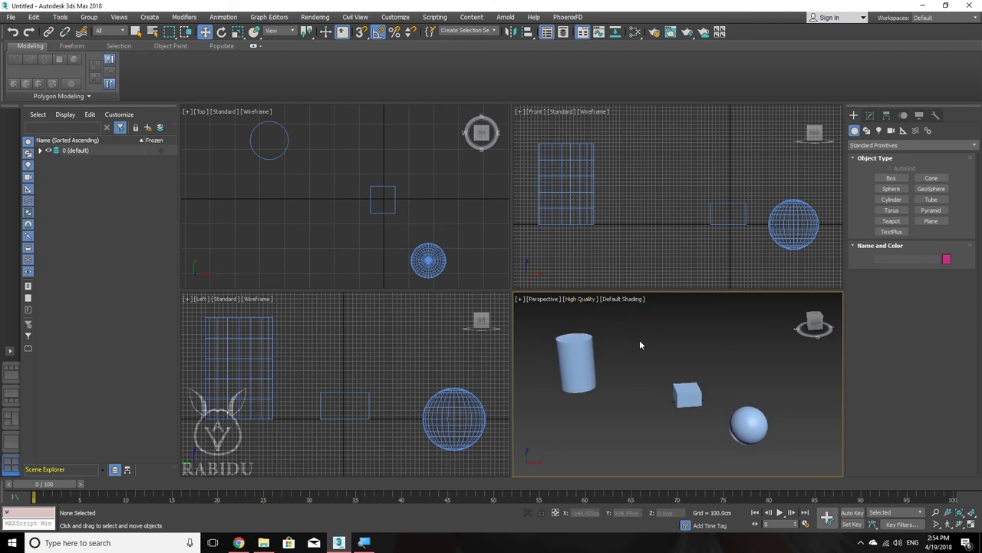